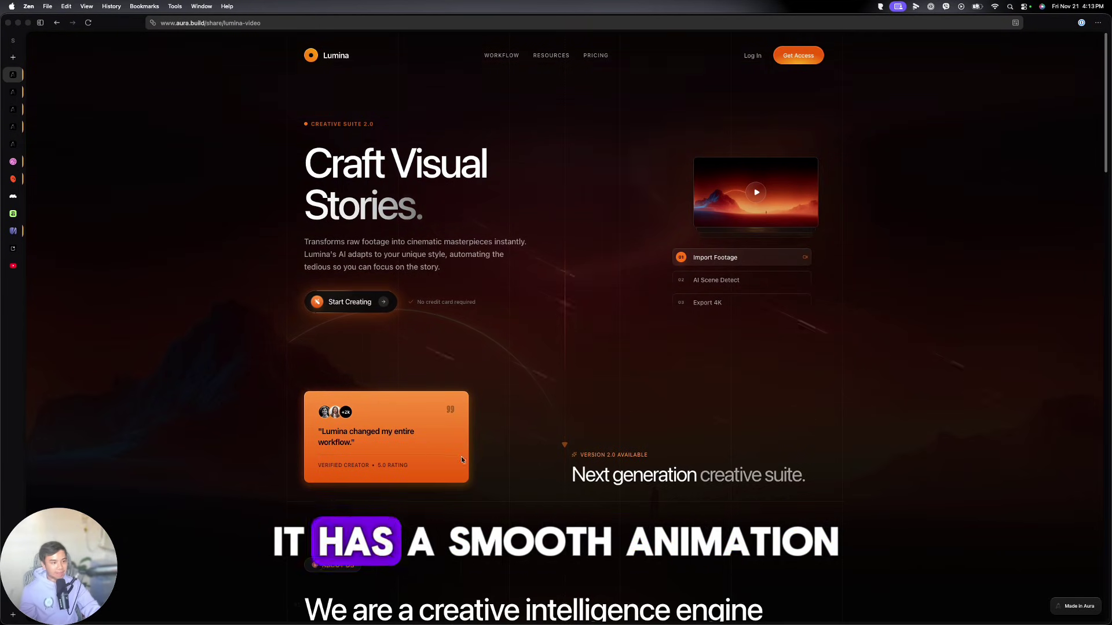
# - Scroll through the Lumina and Canvas example sites built with Aura
pyautogui.scroll(-9, 559, 453)
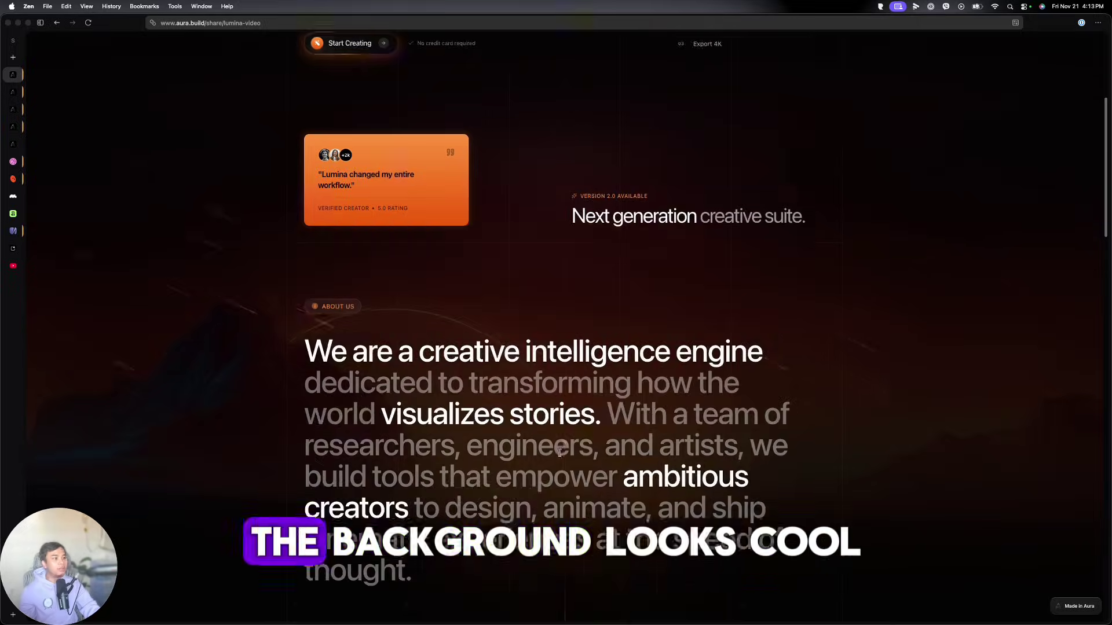
pyautogui.scroll(-20, 560, 454)
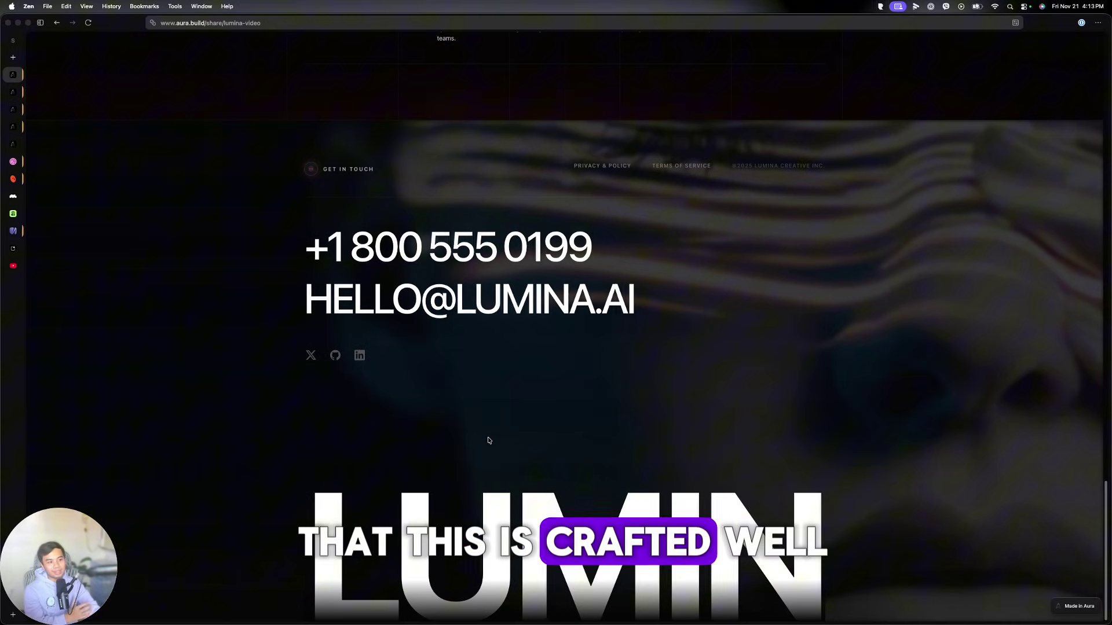
pyautogui.hotkey('ctrl', 'Tab')
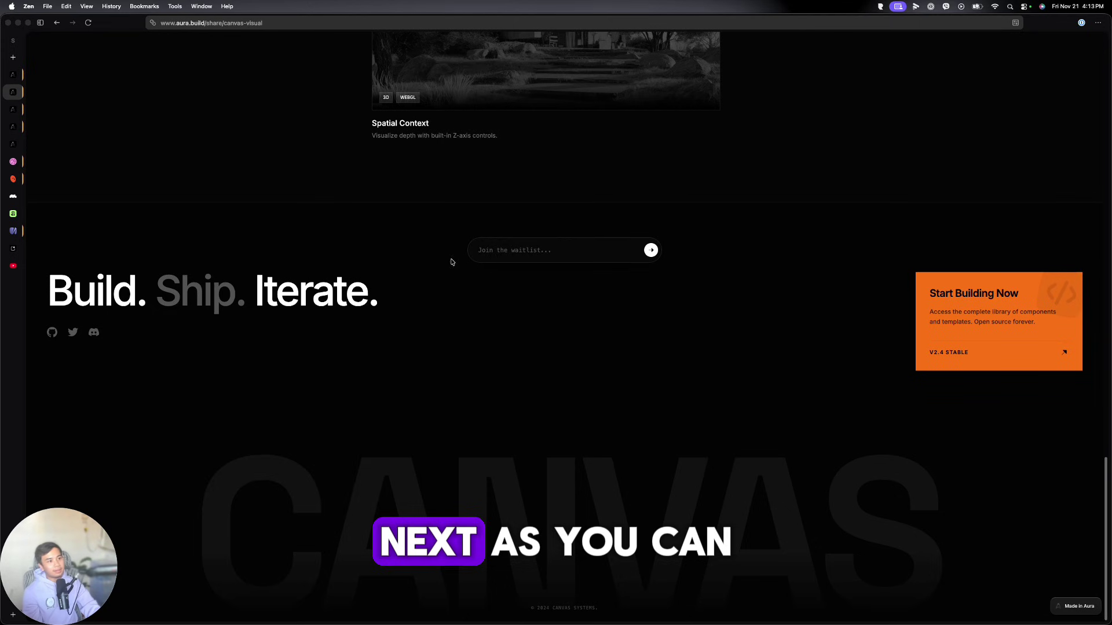
pyautogui.scroll(20, 472, 298)
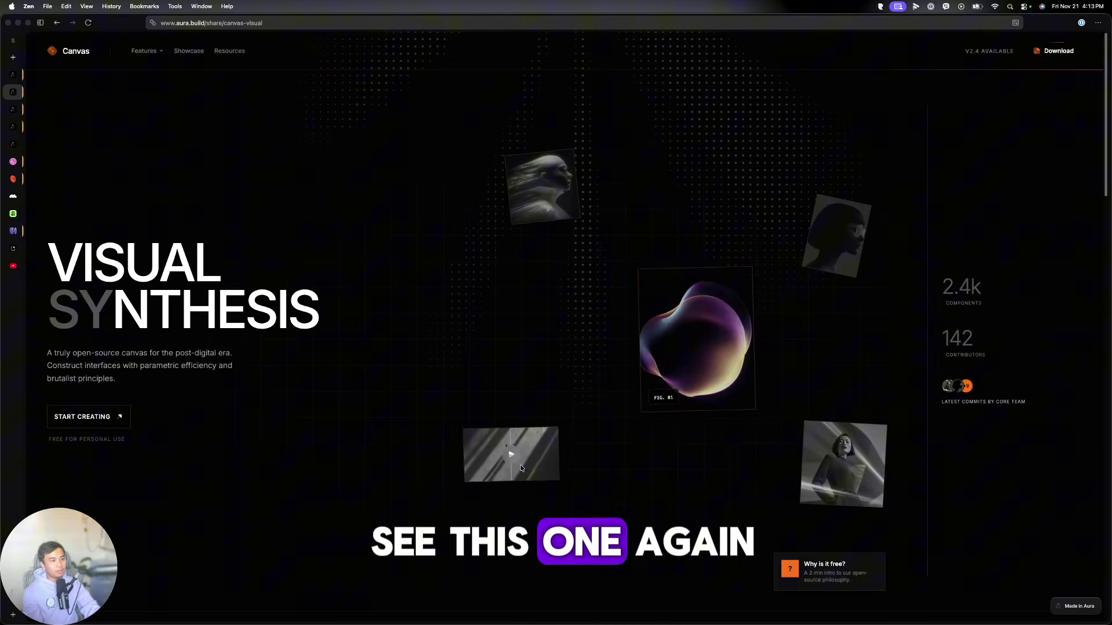
pyautogui.scroll(-20, 575, 449)
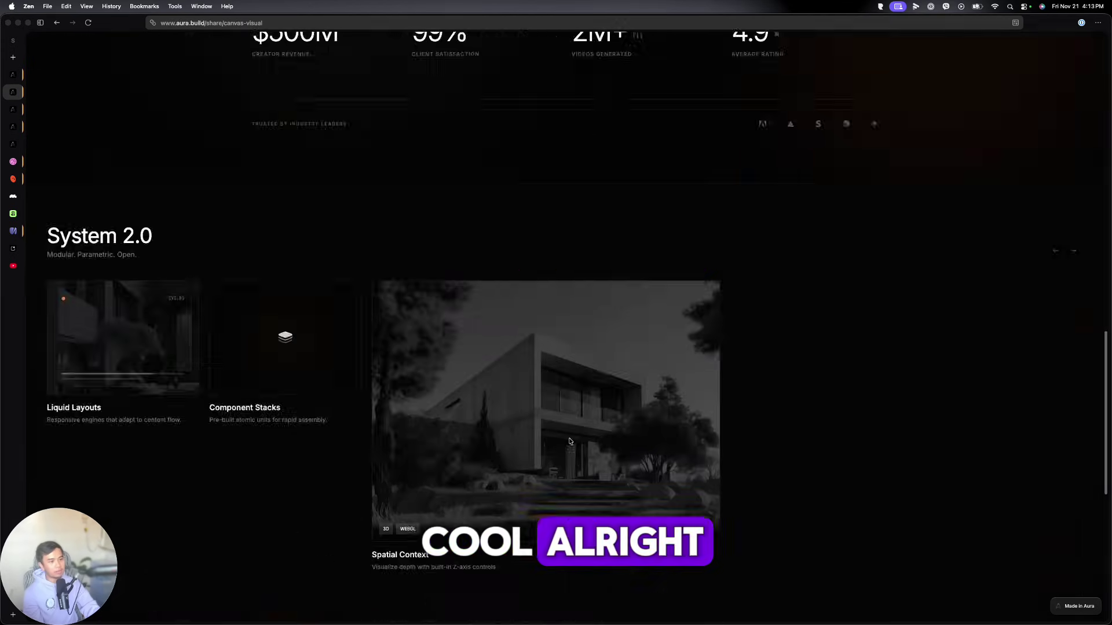
pyautogui.scroll(4, 560, 417)
pyautogui.scroll(-7, 540, 313)
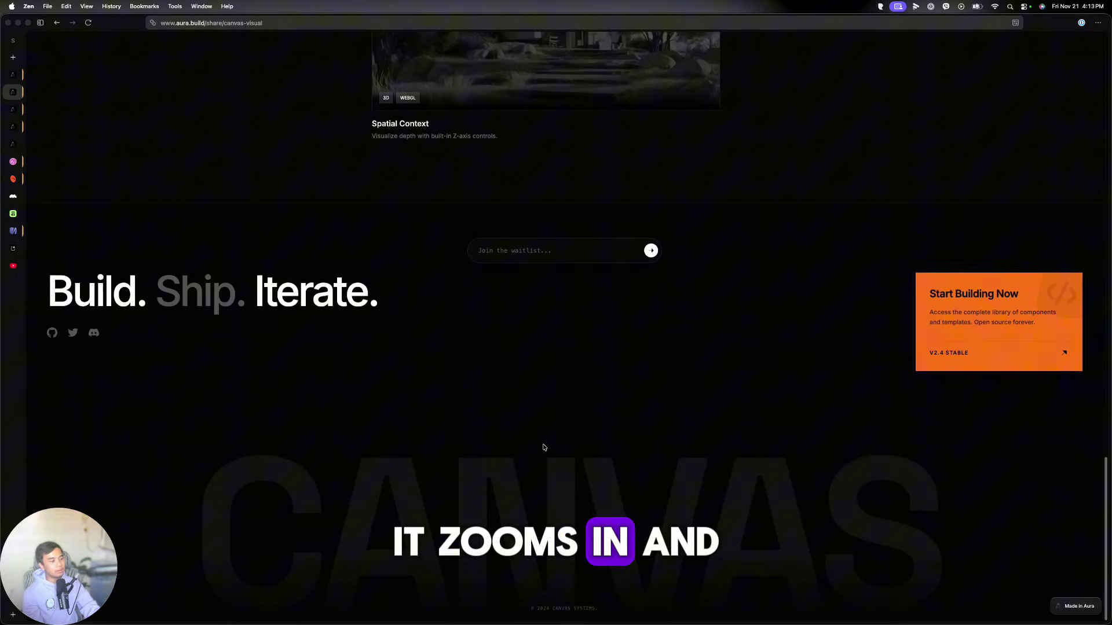
# - Browse the OmnixAI landing page, then bring up the interactive-learning showcase with its glowing ring
pyautogui.click(21, 112)
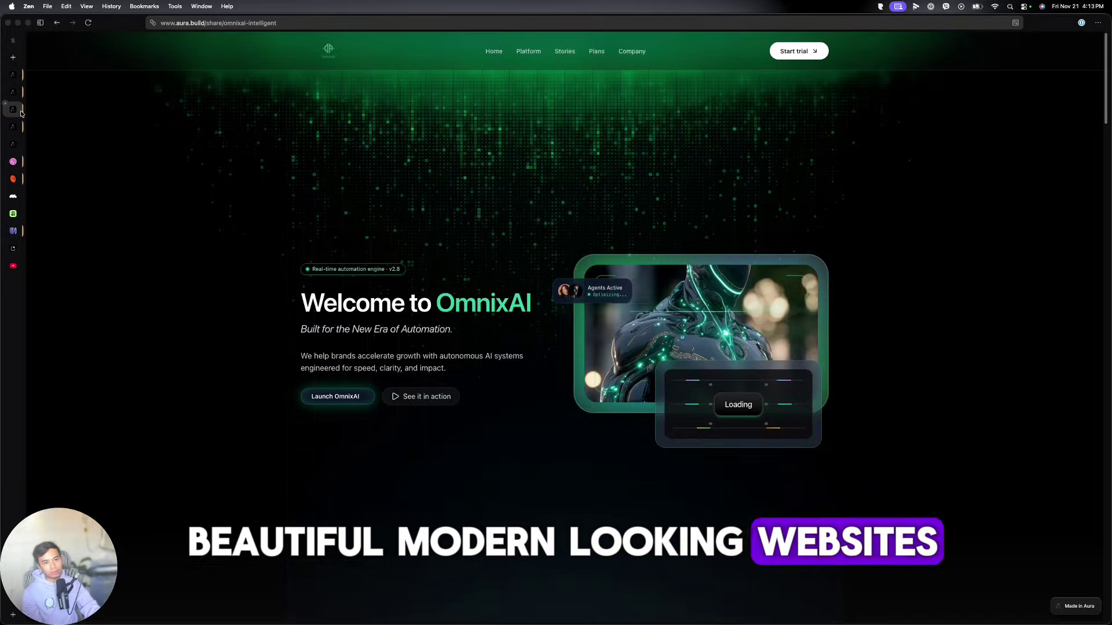
pyautogui.scroll(-15, 341, 300)
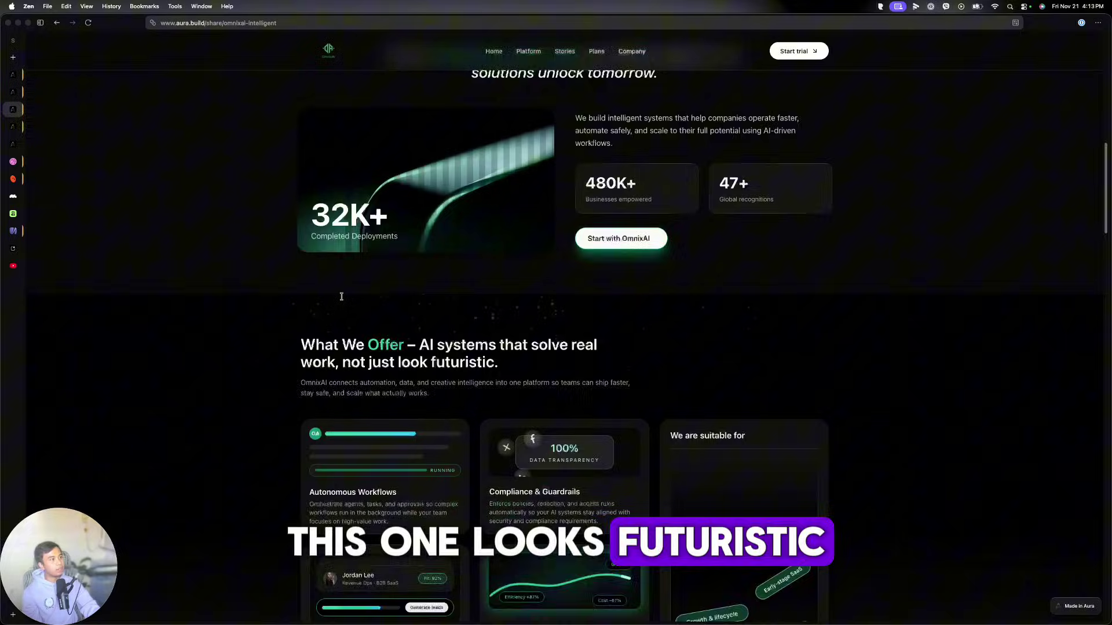
pyautogui.scroll(-6, 341, 298)
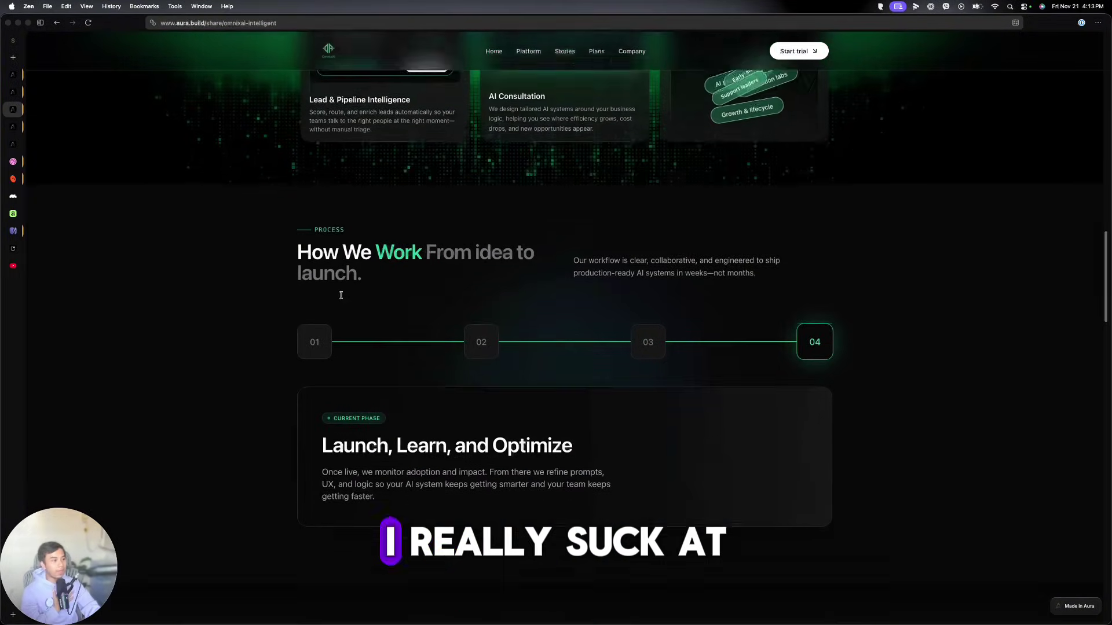
pyautogui.scroll(-15, 341, 298)
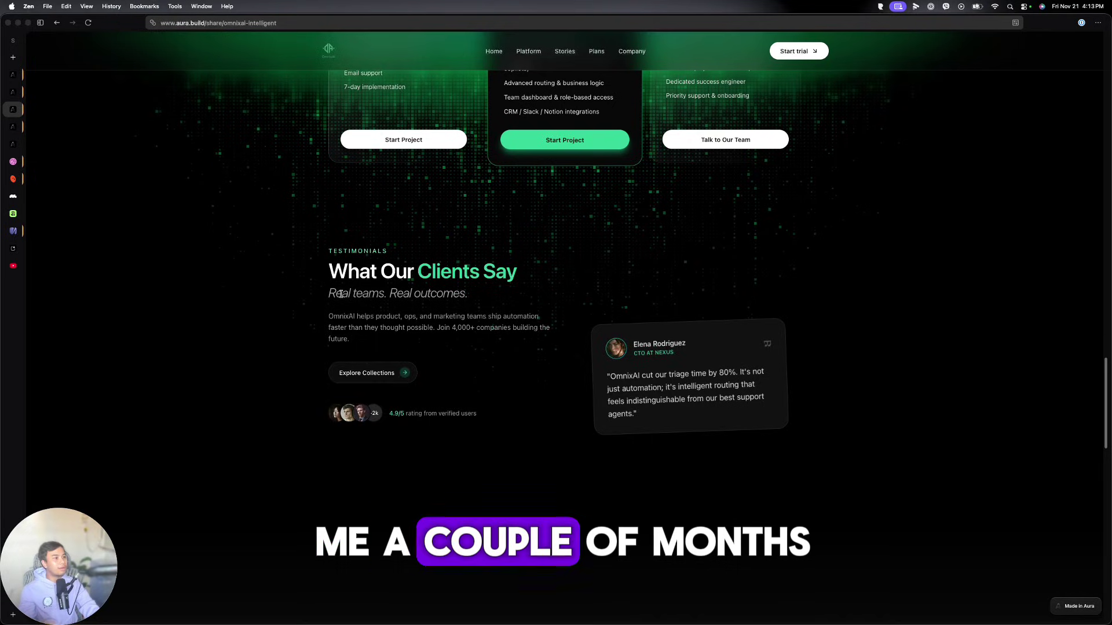
pyautogui.scroll(-5, 341, 296)
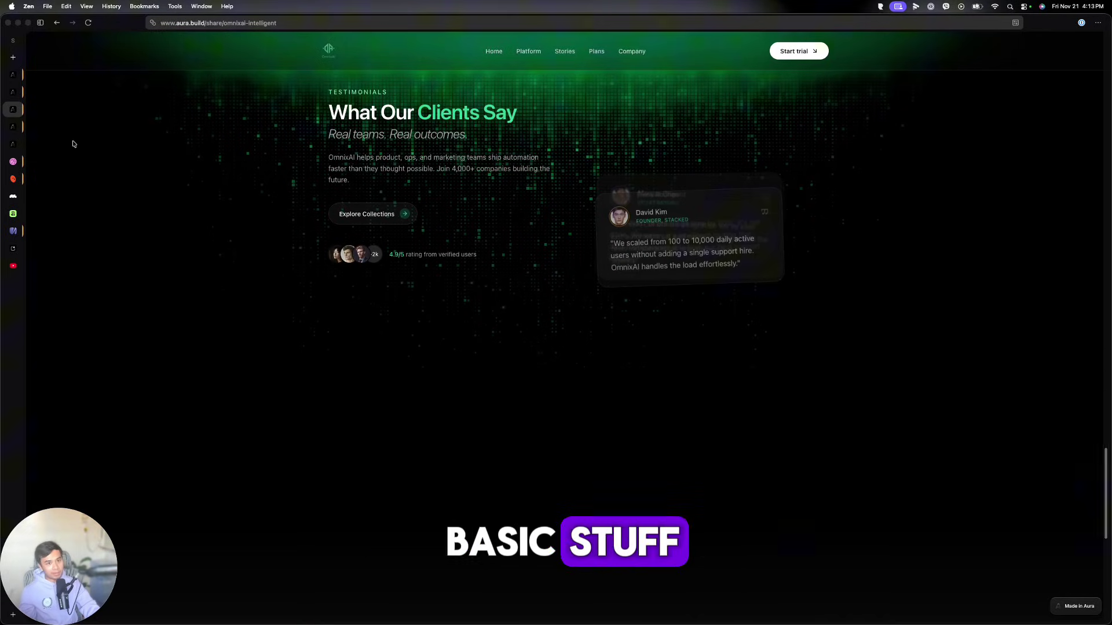
pyautogui.click(12, 126)
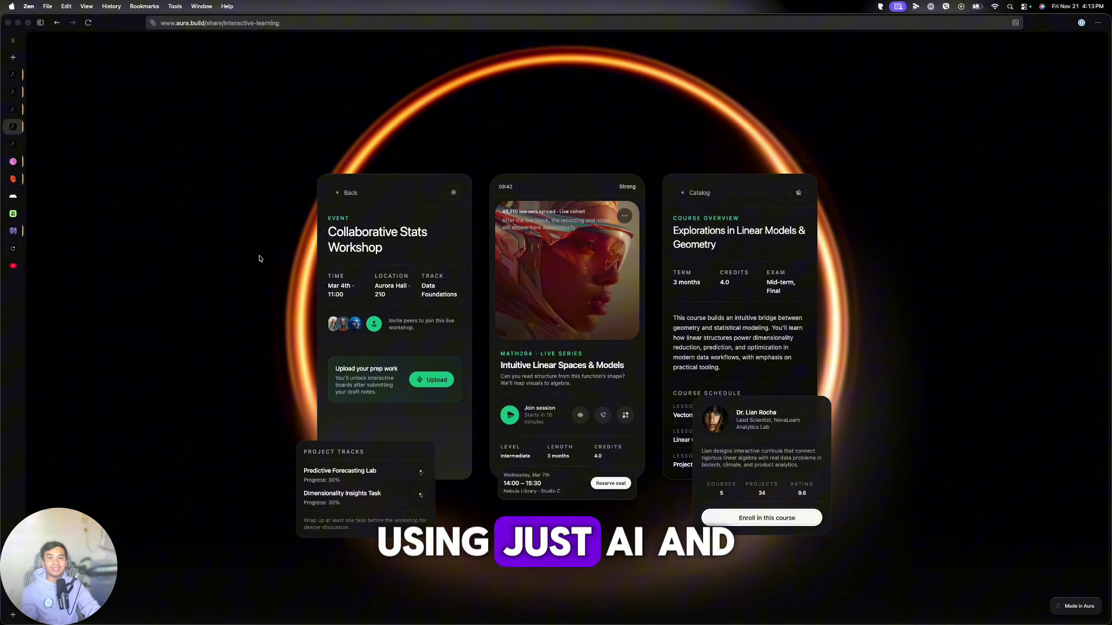
# - Switch to the aura.build/create page with its empty Gemini 3 Pro prompt box
pyautogui.click(19, 145)
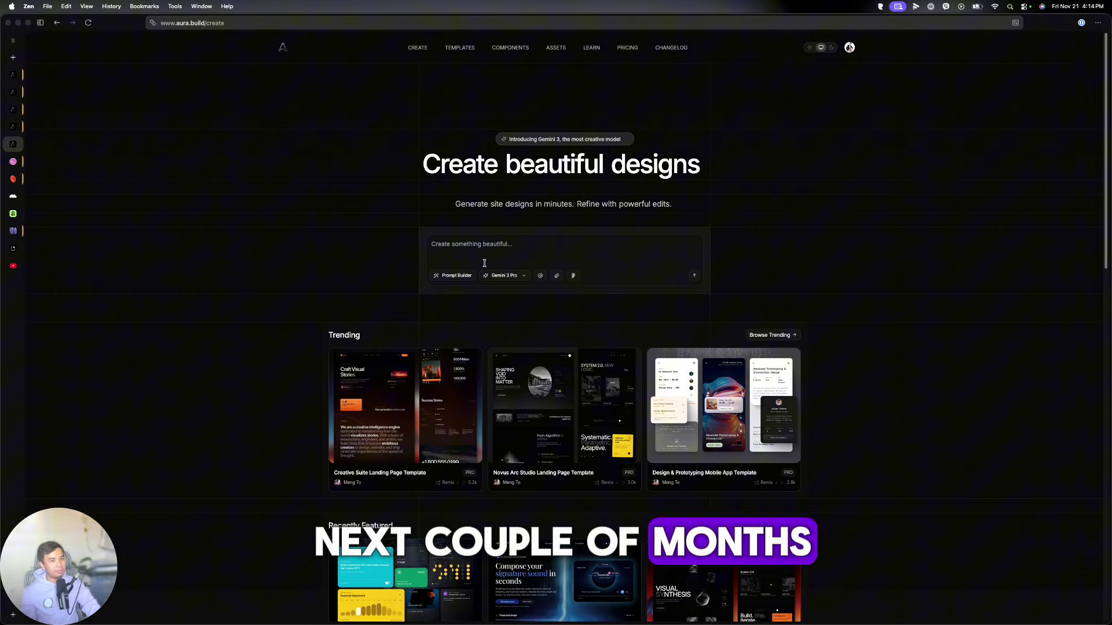
# - View Dribbble's '#1 AI agent' customer service landing-page shot, then glance at mymind's homepage
pyautogui.click(14, 162)
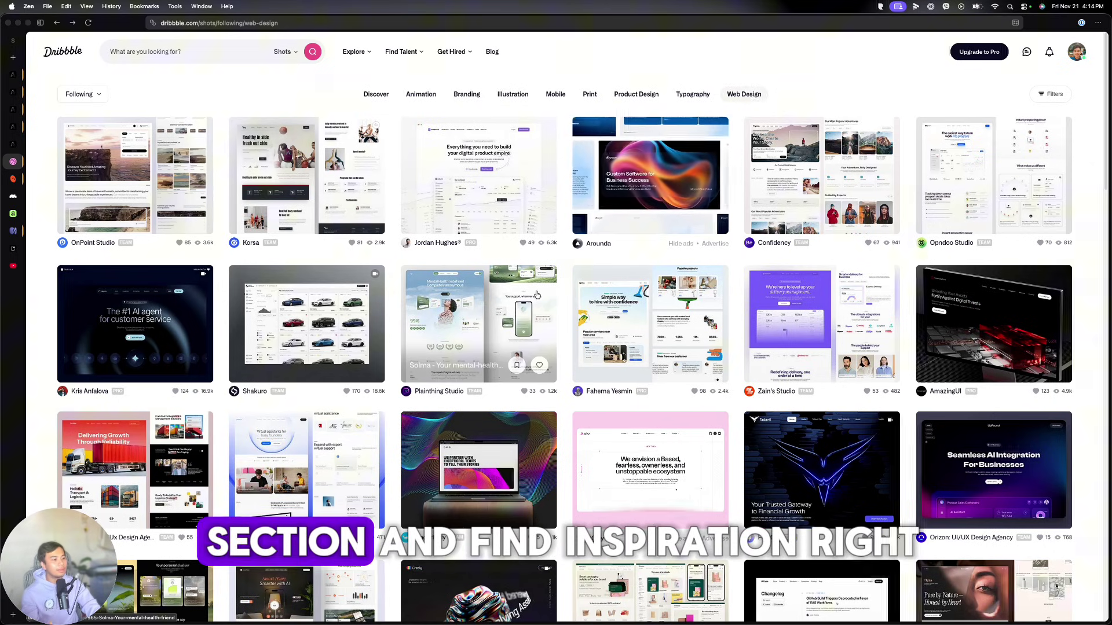
pyautogui.scroll(-5, 641, 266)
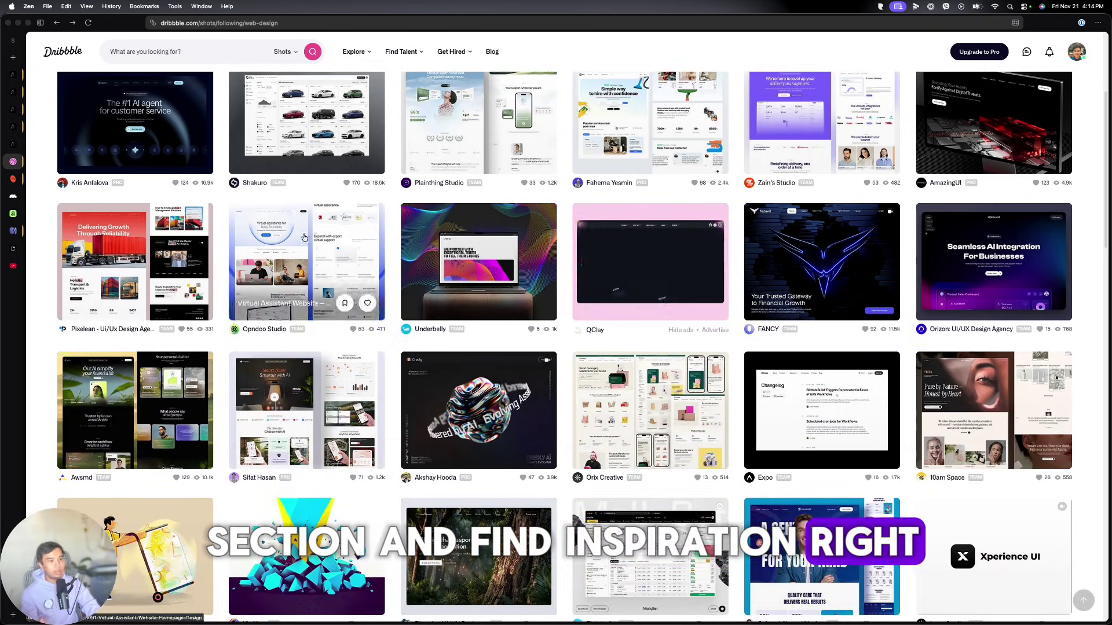
pyautogui.click(141, 154)
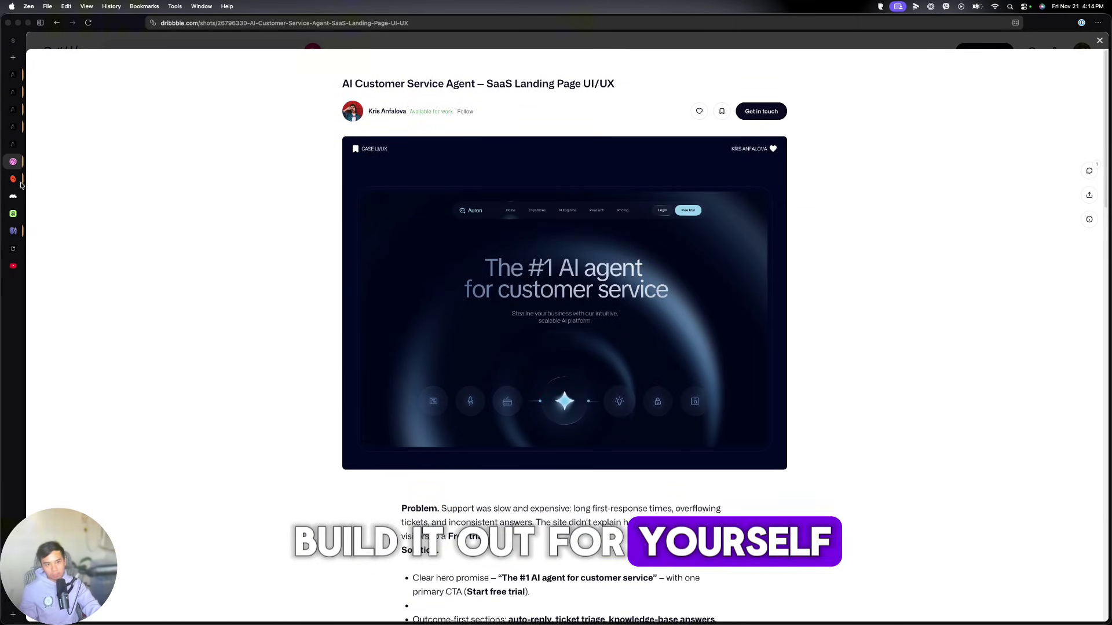
pyautogui.hotkey('ctrl', 'Tab')
pyautogui.scroll(-10, 298, 388)
# - Preview Dovetail's landing page from Mobbin's latest sites, then return to the gallery
pyautogui.scroll(-8, 299, 387)
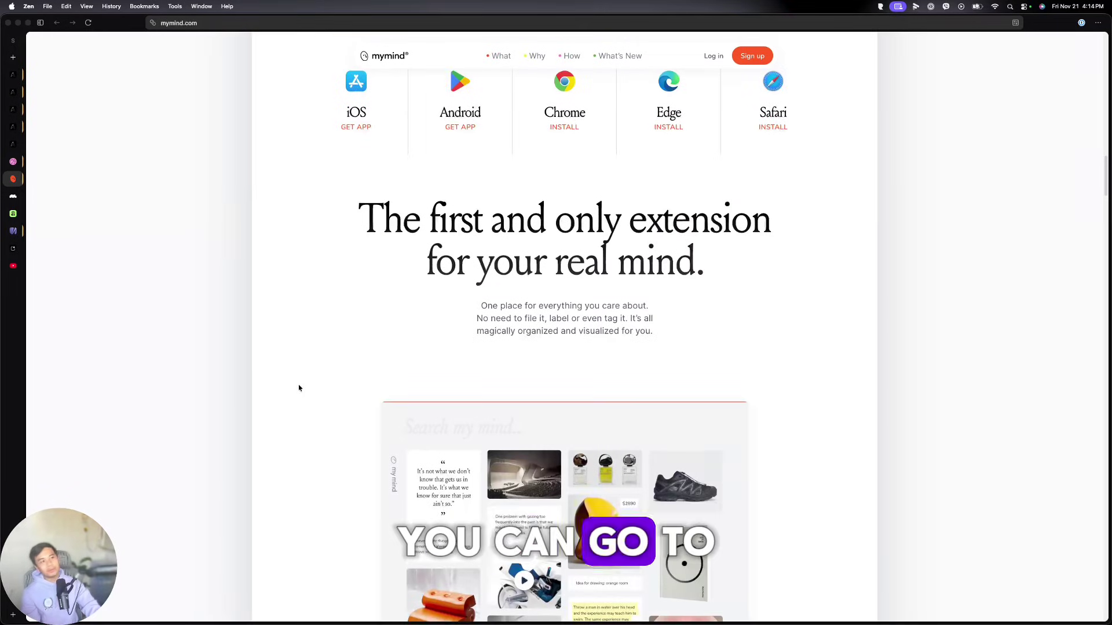
pyautogui.click(16, 197)
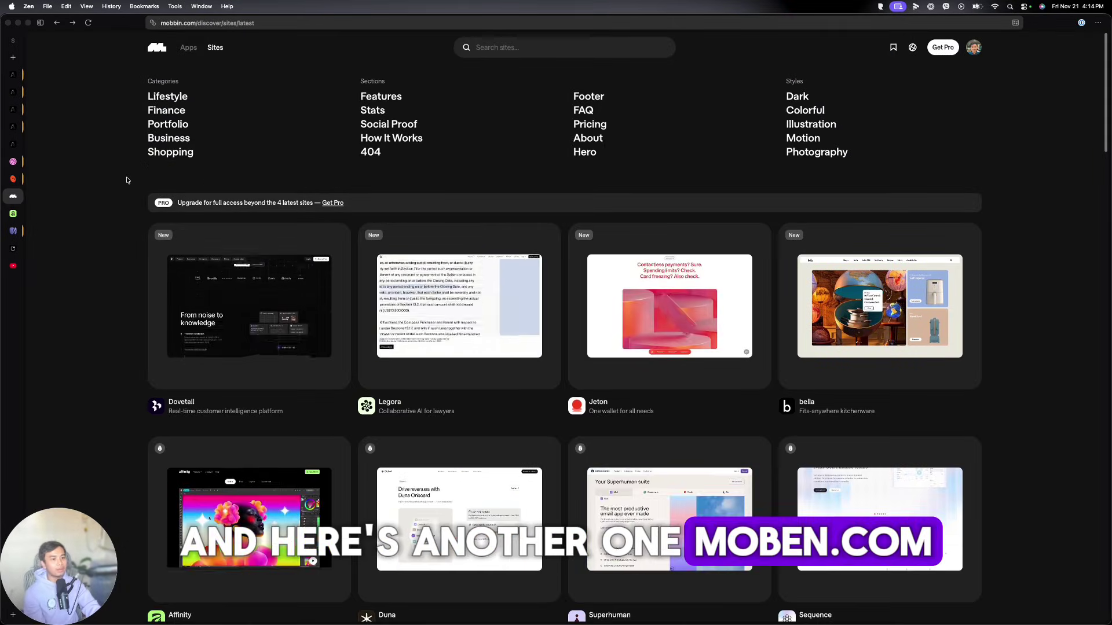
pyautogui.scroll(-1, 204, 277)
pyautogui.click(204, 277)
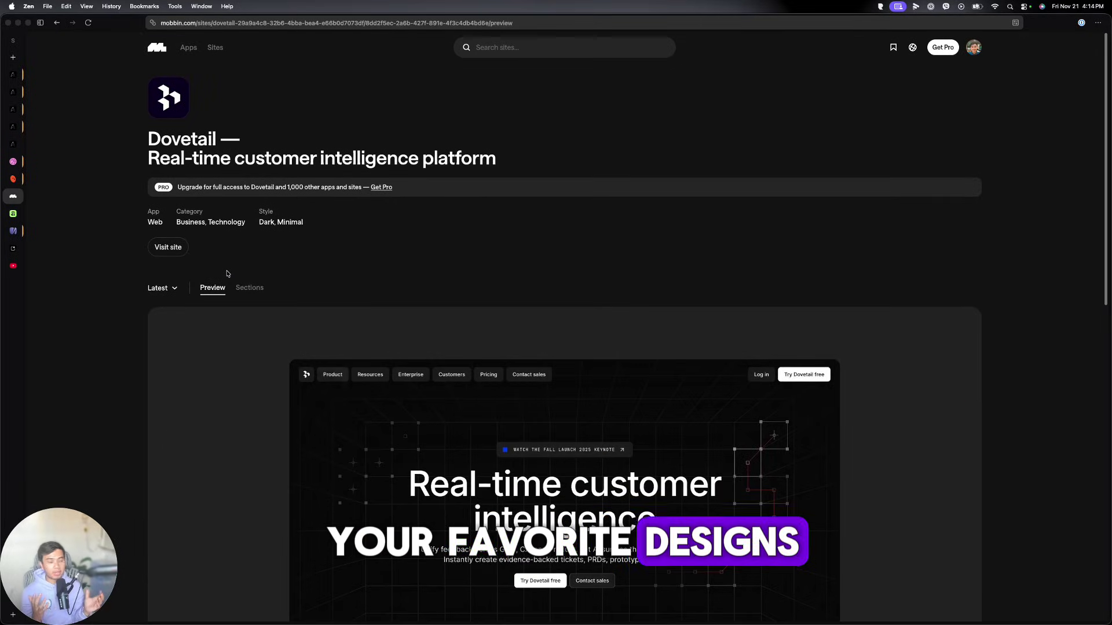
pyautogui.scroll(-3, 555, 301)
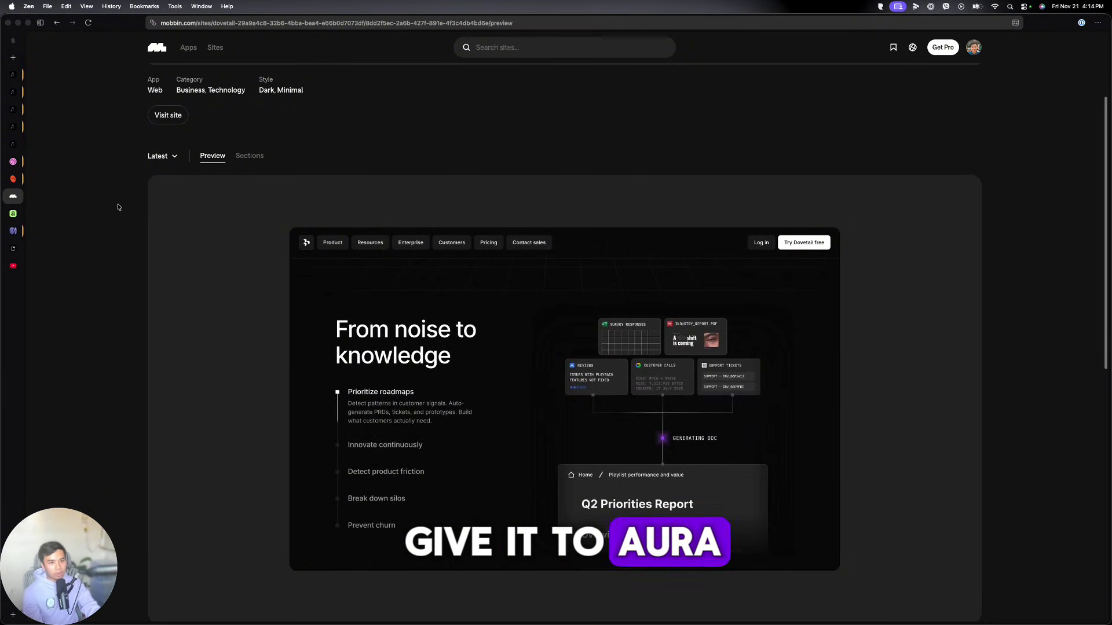
pyautogui.click(57, 22)
pyautogui.scroll(-4, 230, 305)
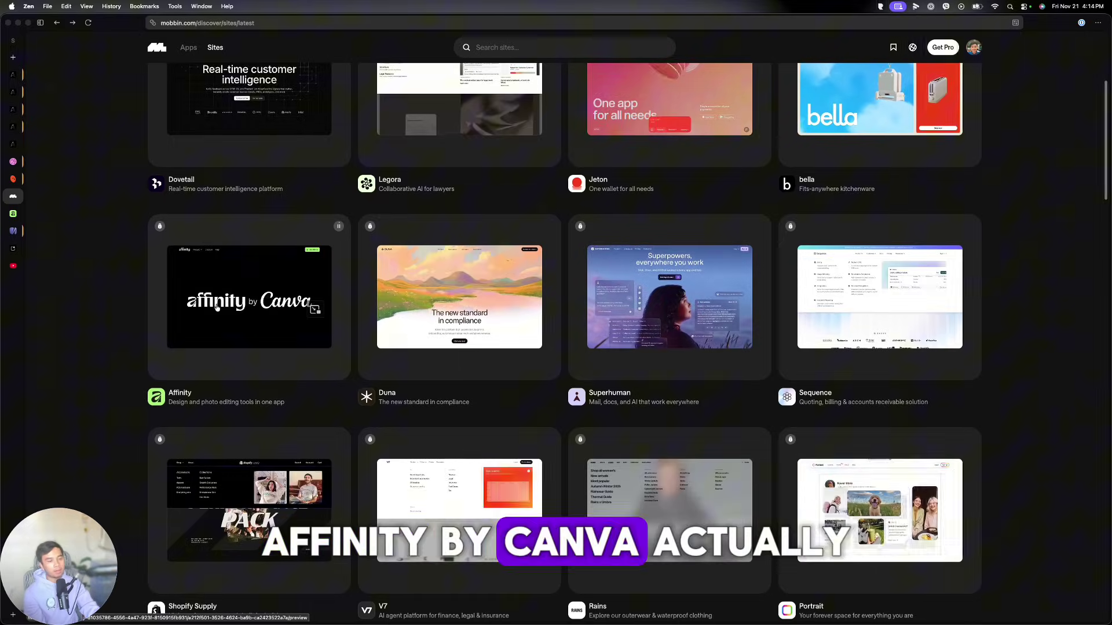
# - Scroll through the Affinity website's intro animation and return to the top
pyautogui.click(14, 219)
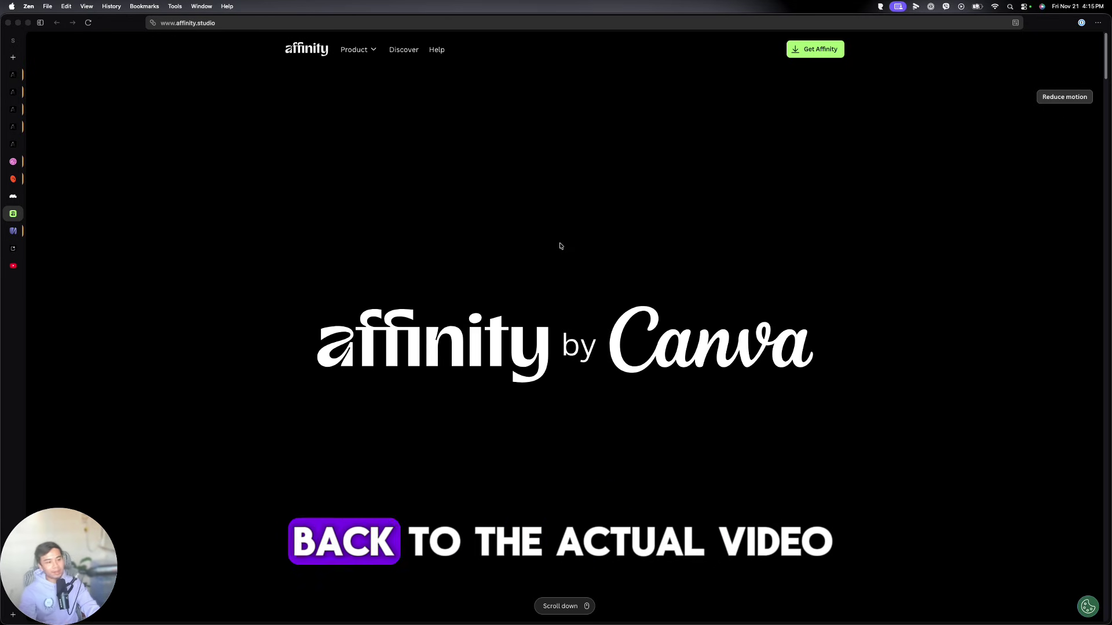
pyautogui.scroll(-10, 657, 341)
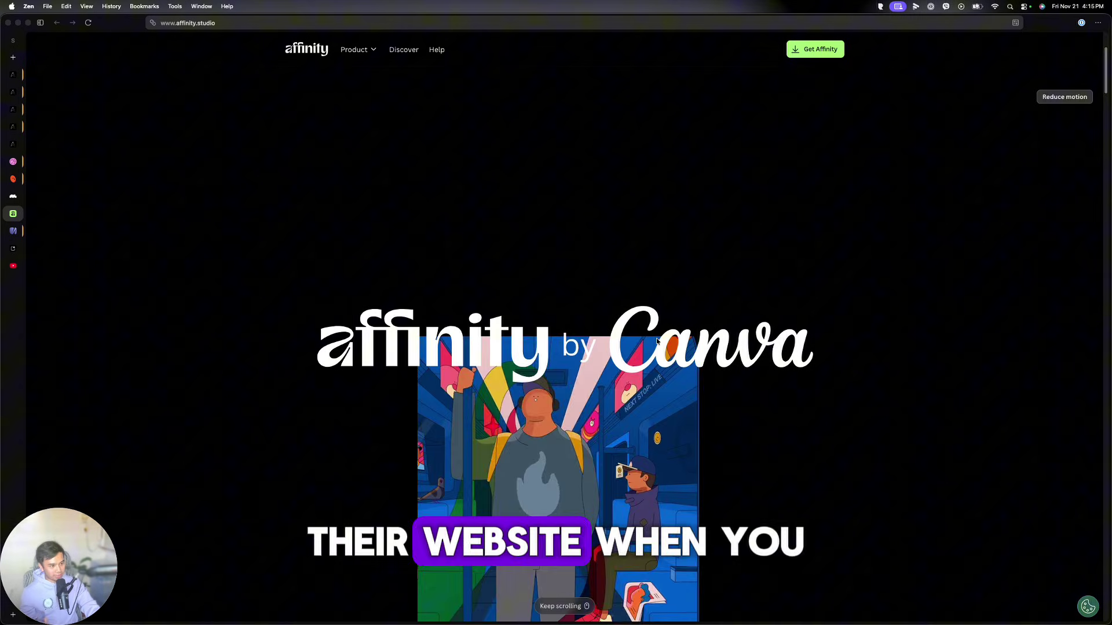
pyautogui.scroll(-10, 657, 342)
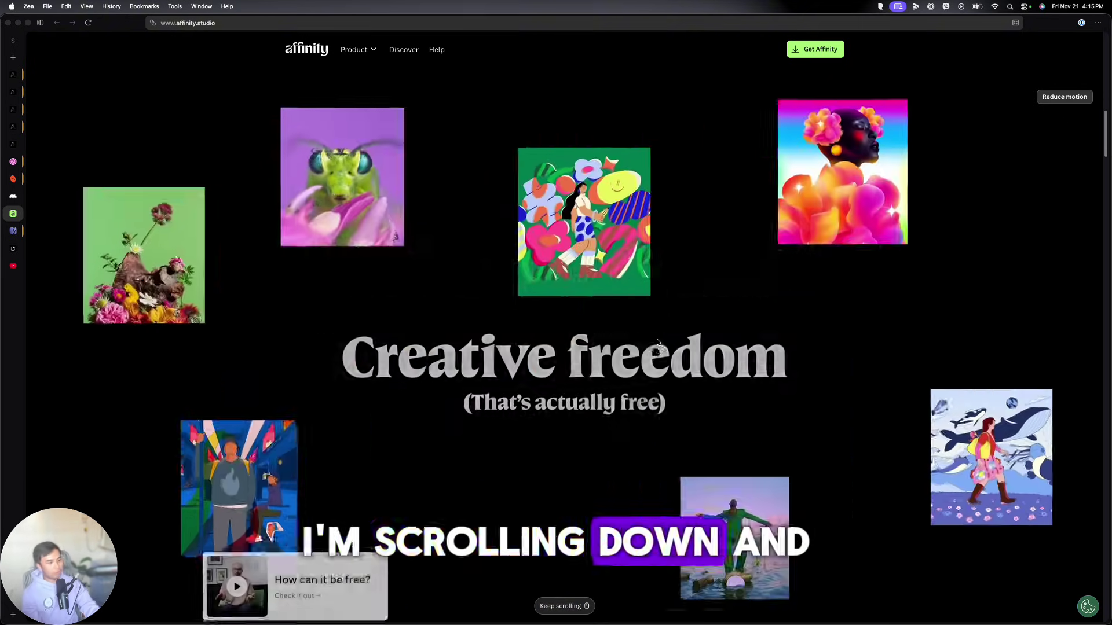
pyautogui.scroll(-15, 657, 343)
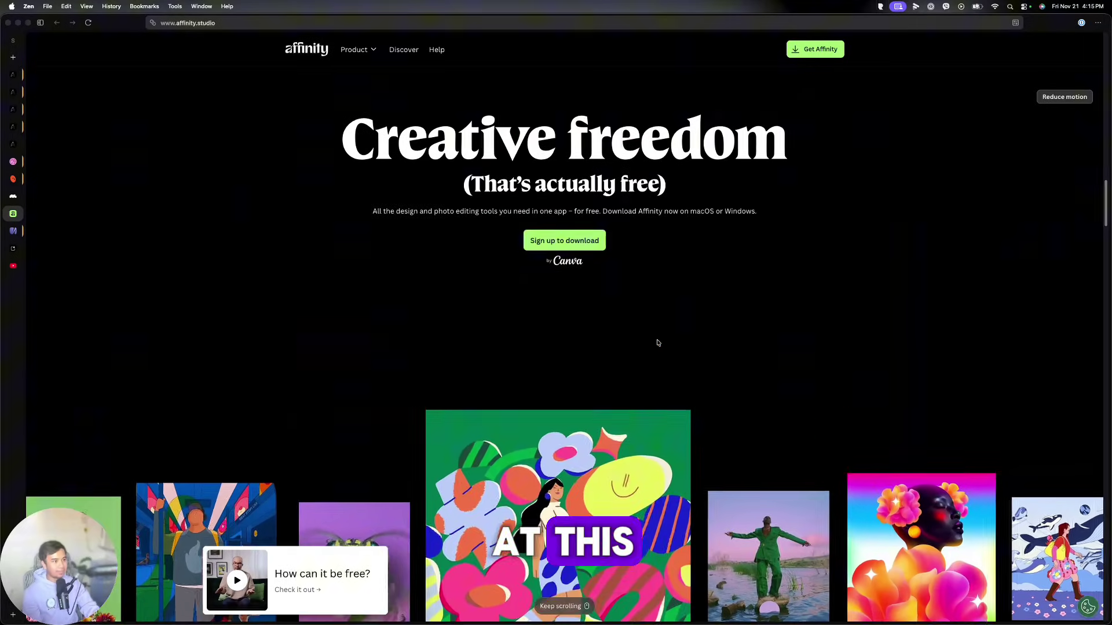
pyautogui.scroll(-20, 657, 342)
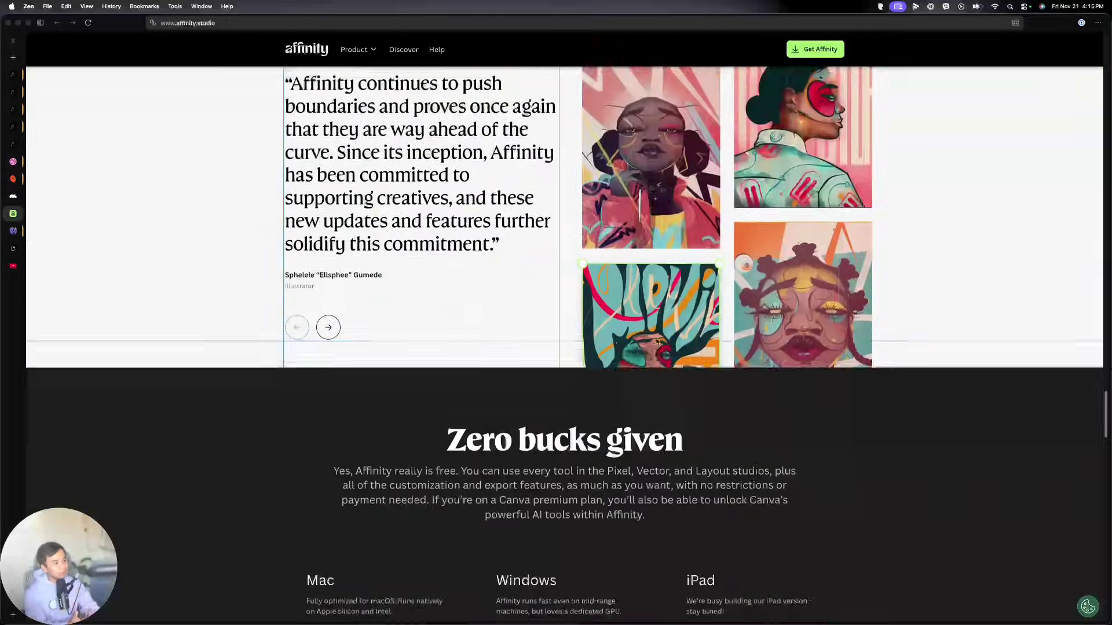
pyautogui.scroll(-15, 656, 338)
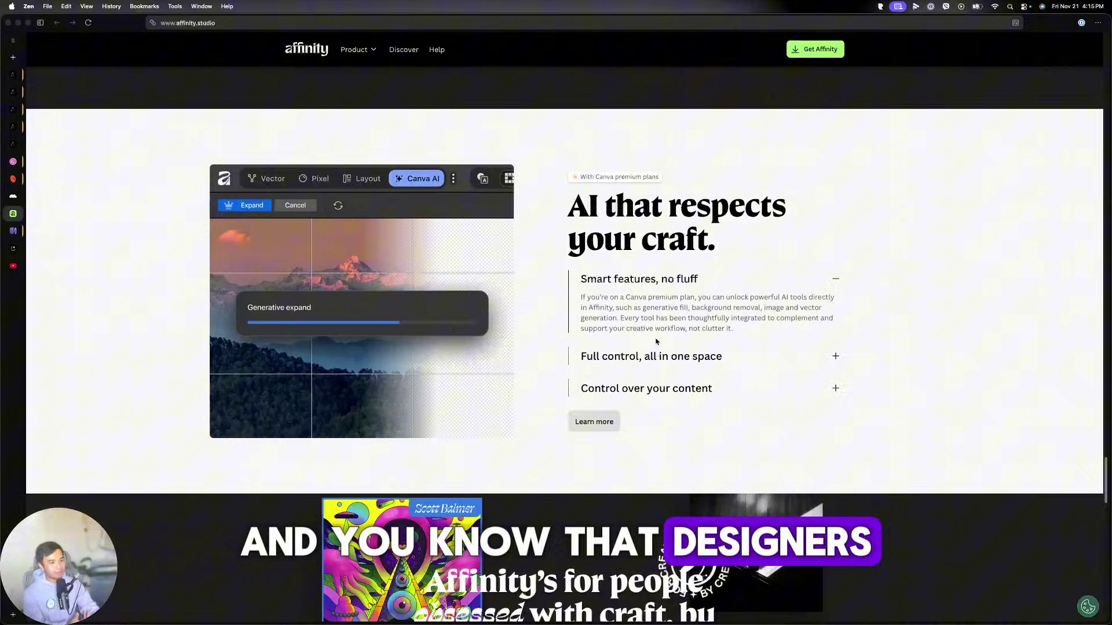
pyautogui.press('super+Up')
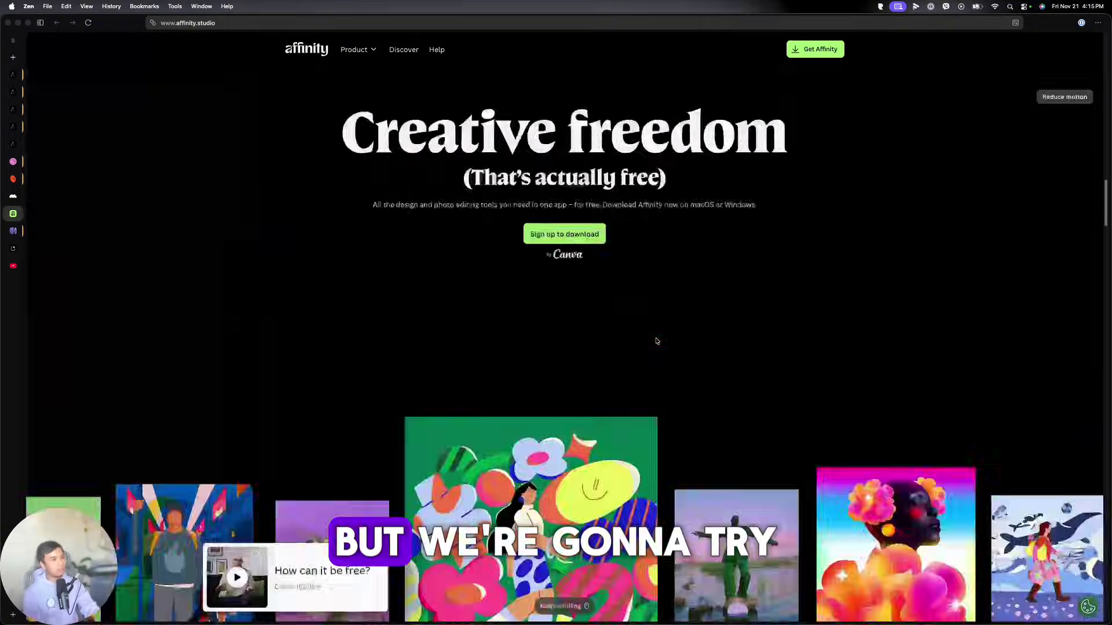
pyautogui.scroll(-5, 656, 340)
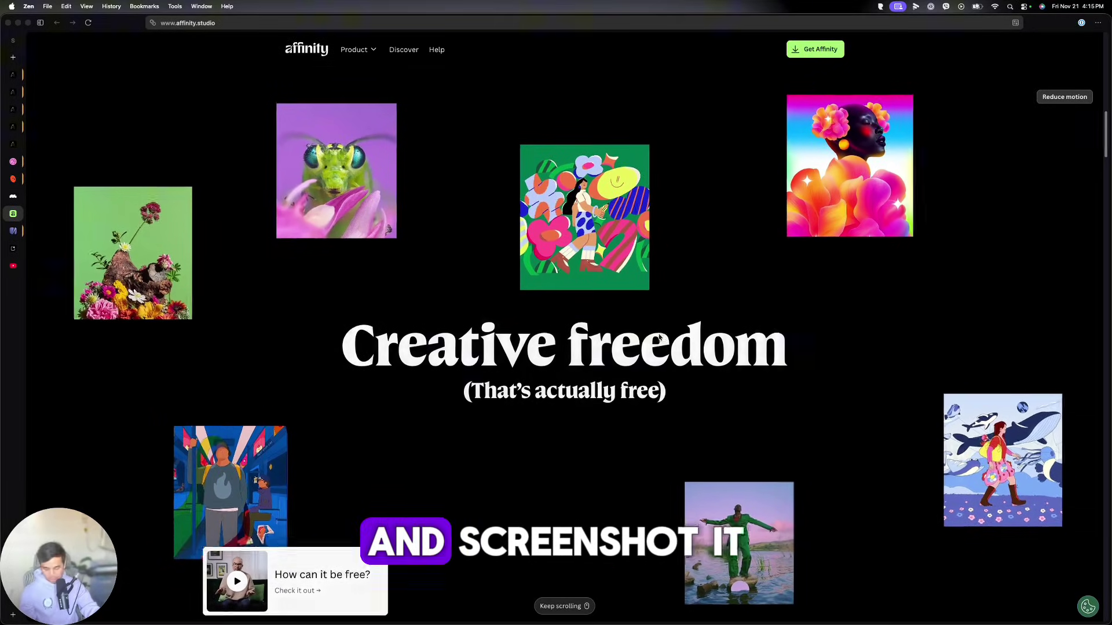
# - Copy a visible-area screenshot of the 'Creative freedom' hero collage
pyautogui.click(1015, 23)
pyautogui.click(1021, 64)
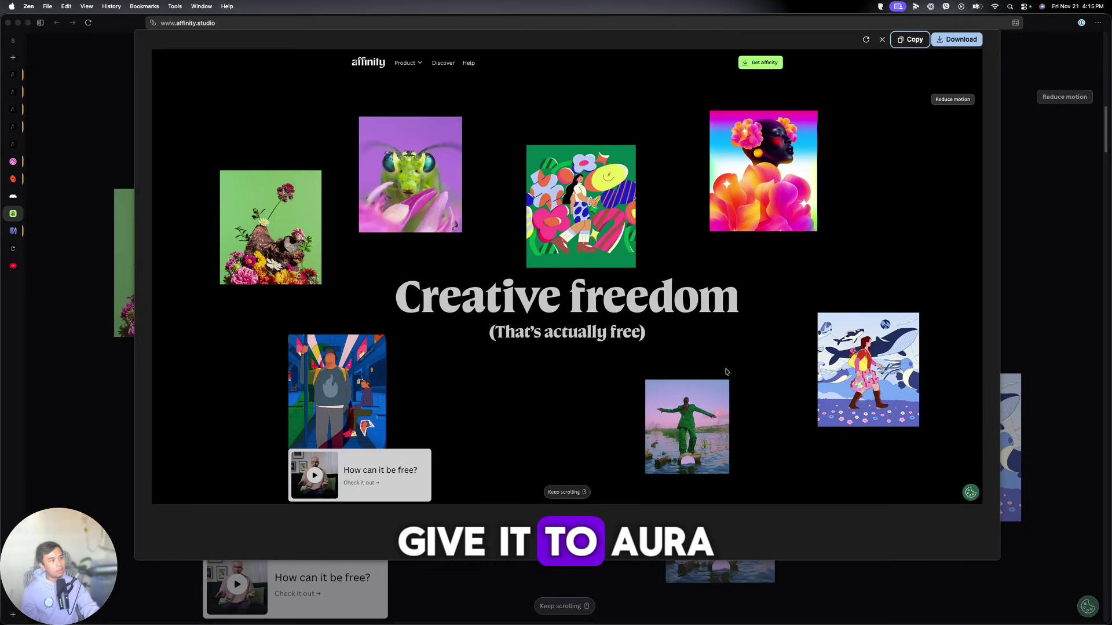
pyautogui.click(909, 40)
pyautogui.click(13, 145)
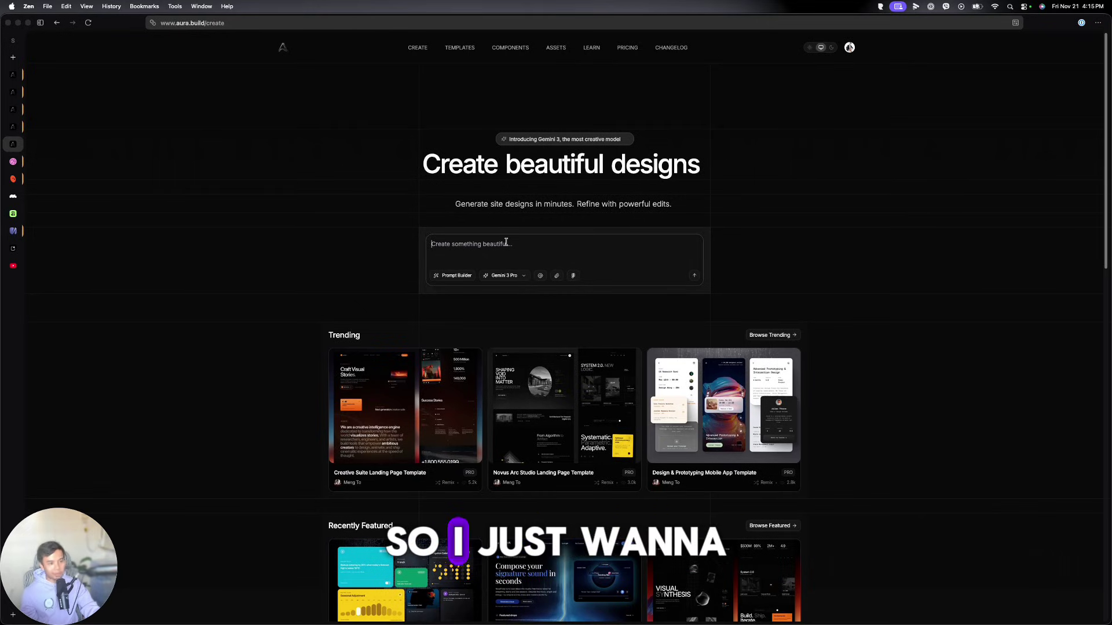
# - Check Aura's monthly plan prices: Pro $20, Max $40, Ultra $100, highlighting a Pro feature
pyautogui.press('super+v')
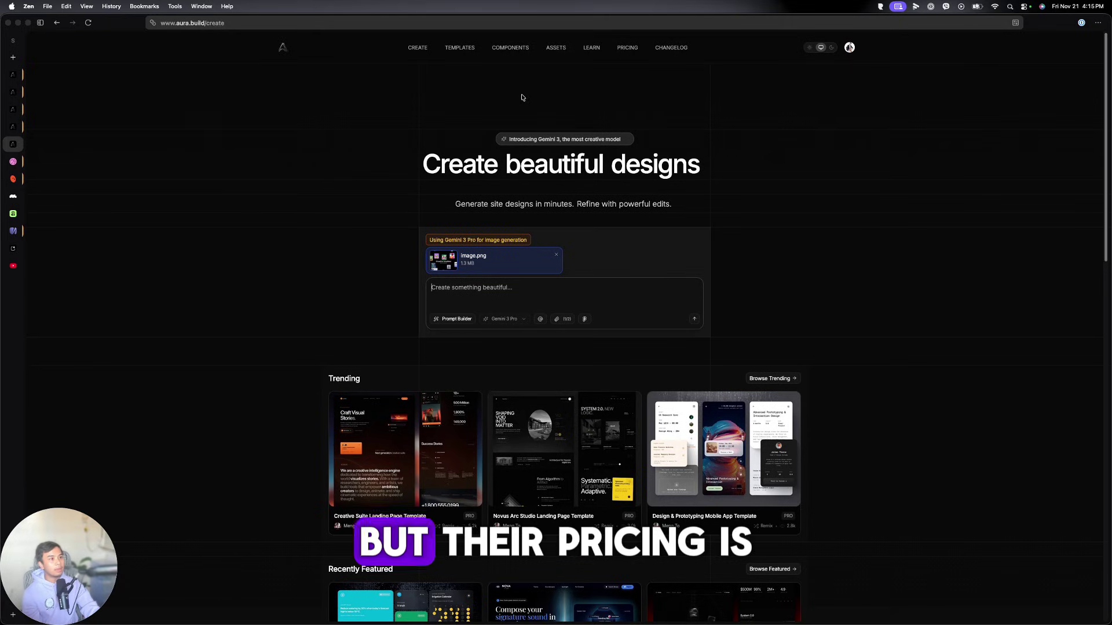
pyautogui.click(626, 48)
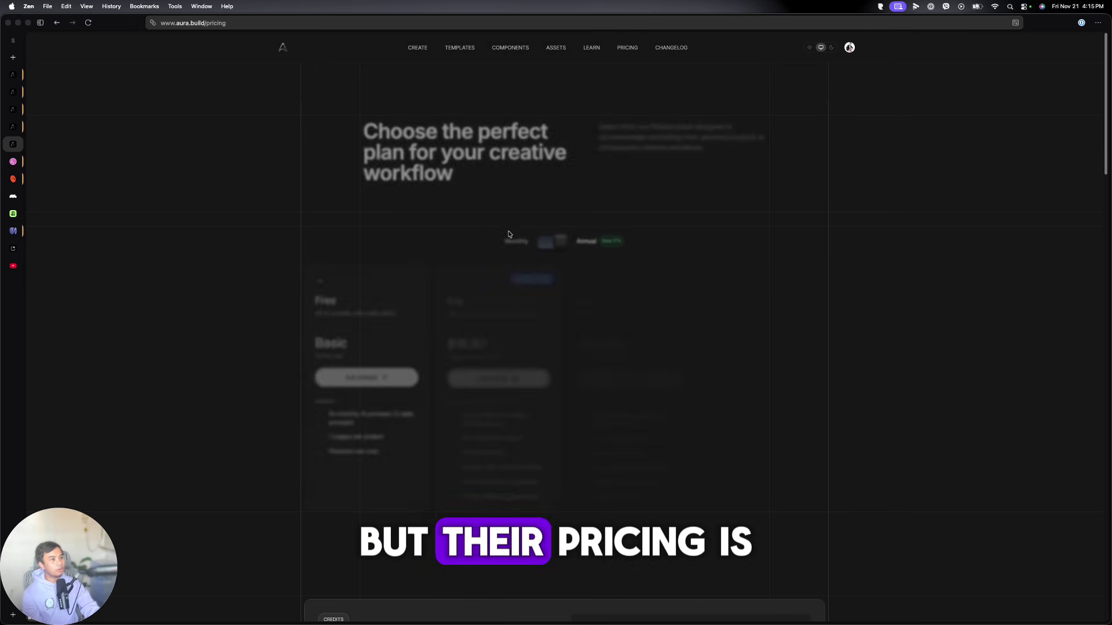
pyautogui.click(549, 240)
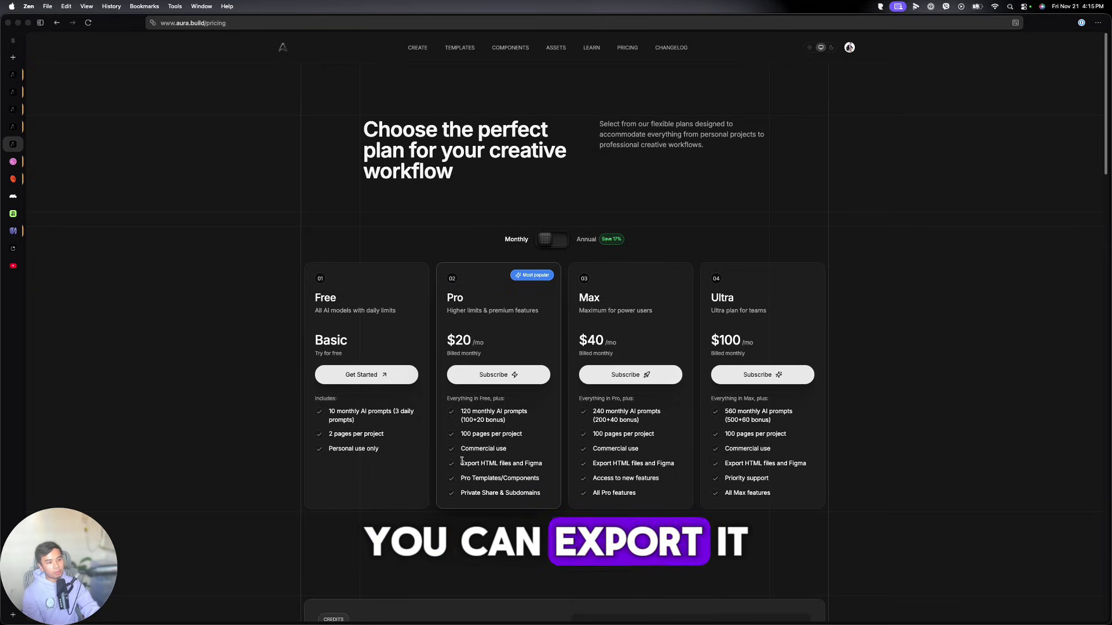
pyautogui.moveTo(462, 462); pyautogui.dragTo(499, 476)
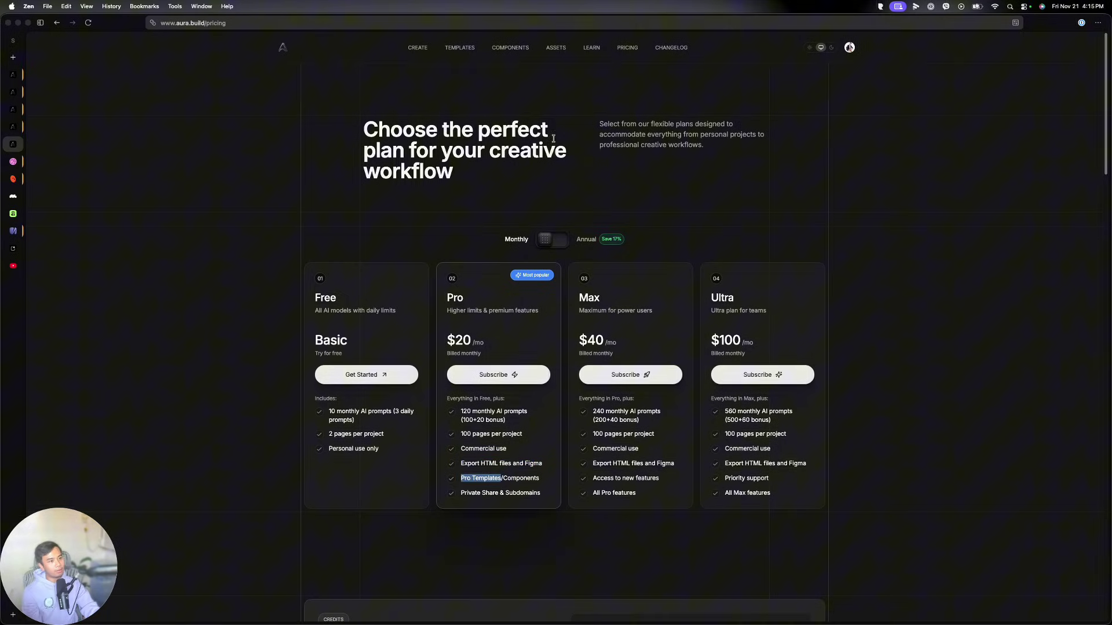
# - Back on the Create page, paste the Affinity screenshot into the prompt box as image.png
pyautogui.click(411, 51)
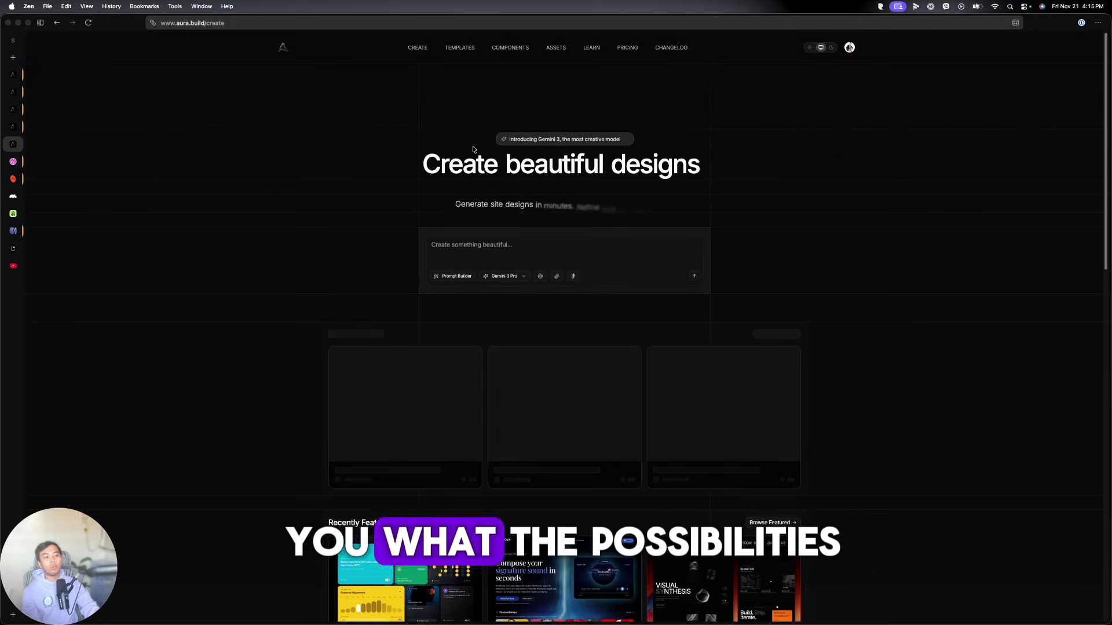
pyautogui.click(468, 248)
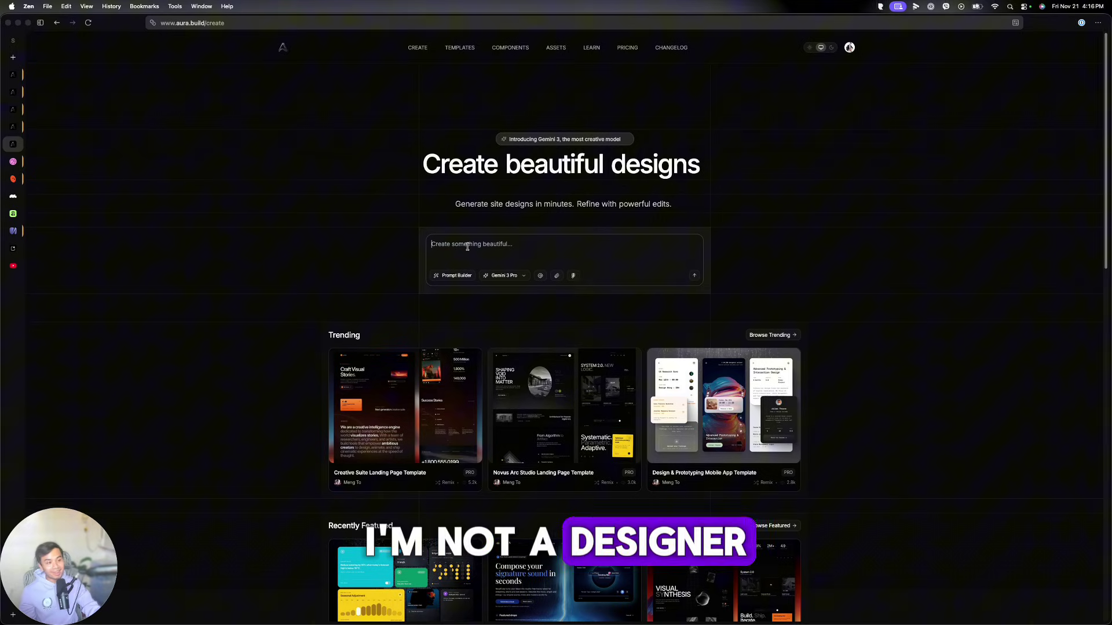
pyautogui.press('super+v')
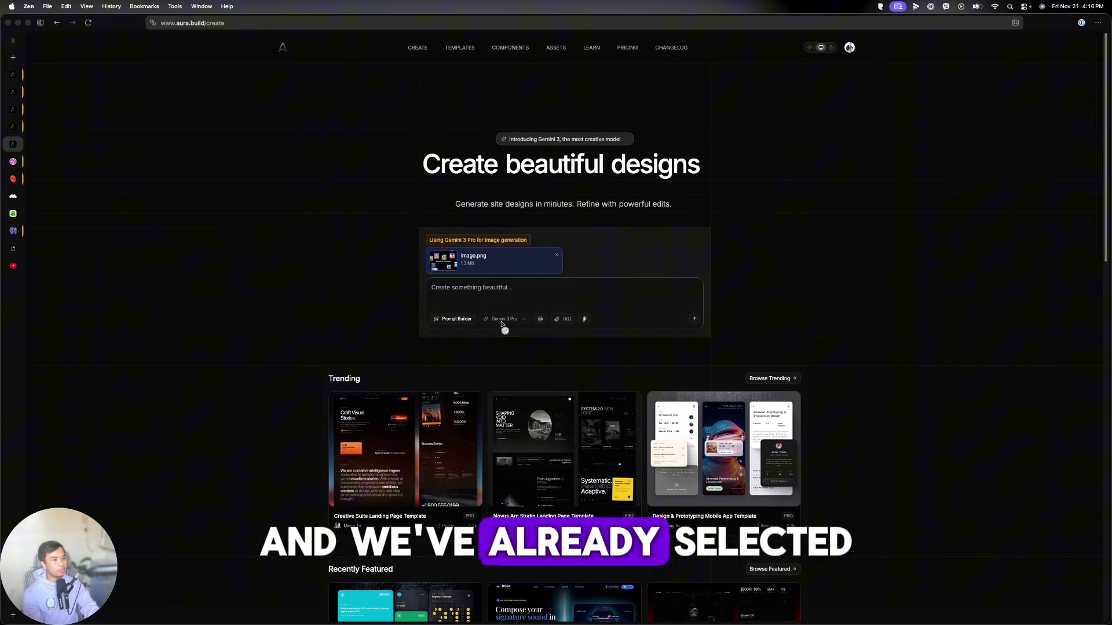
# - Open the Prompt Builder and preview its Adapt from Template gallery and Generated Prompts list
pyautogui.click(457, 320)
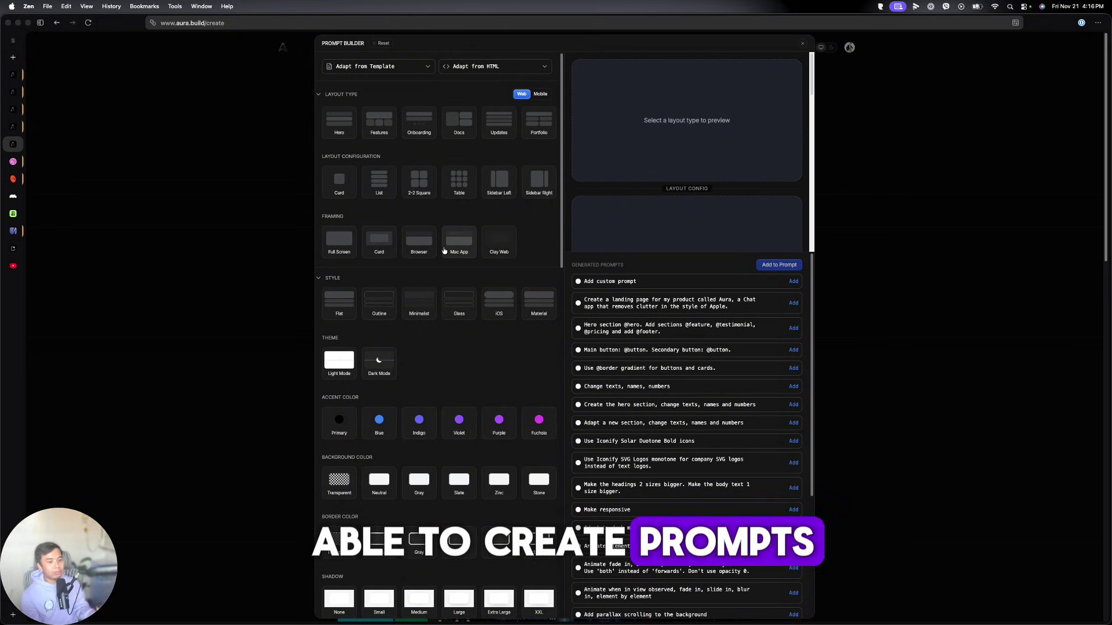
pyautogui.scroll(-15, 458, 232)
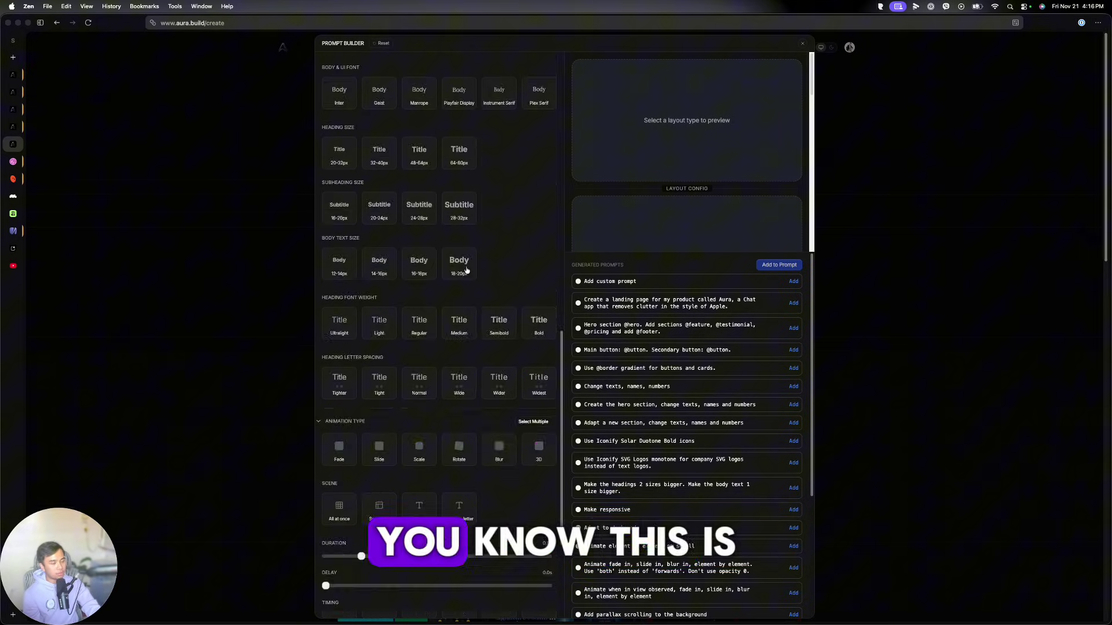
pyautogui.scroll(15, 465, 268)
pyautogui.click(398, 67)
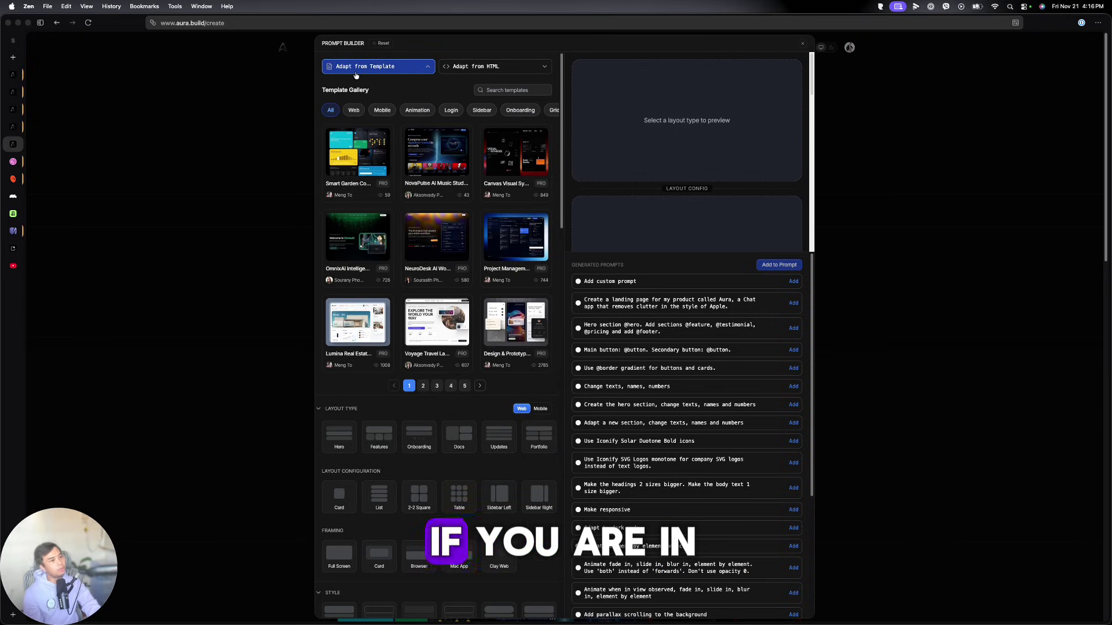
pyautogui.click(517, 166)
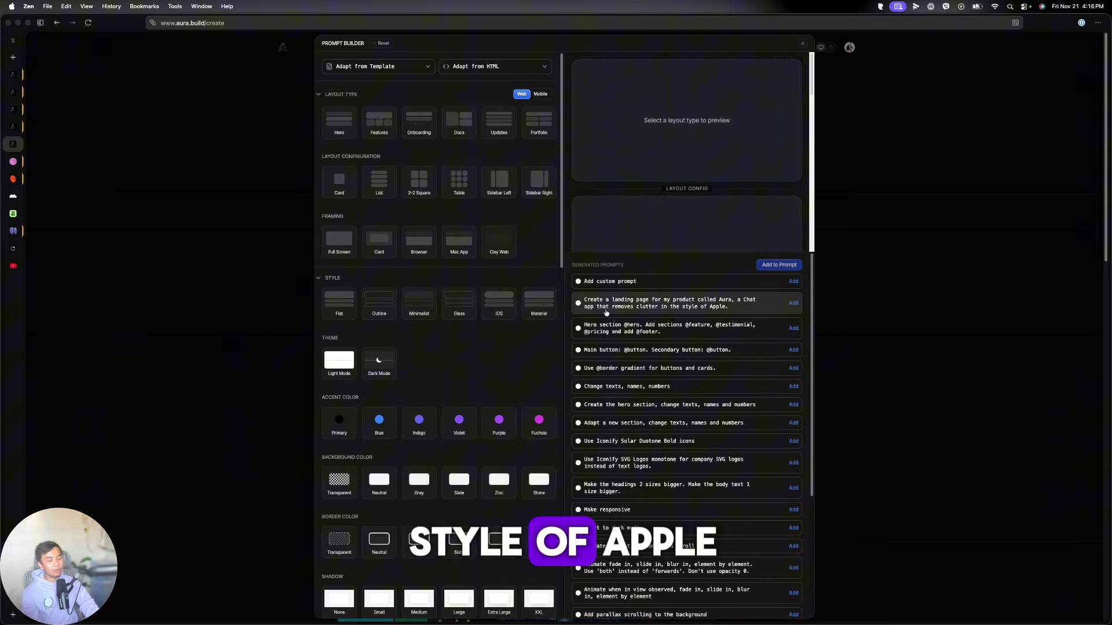
pyautogui.scroll(-2, 657, 359)
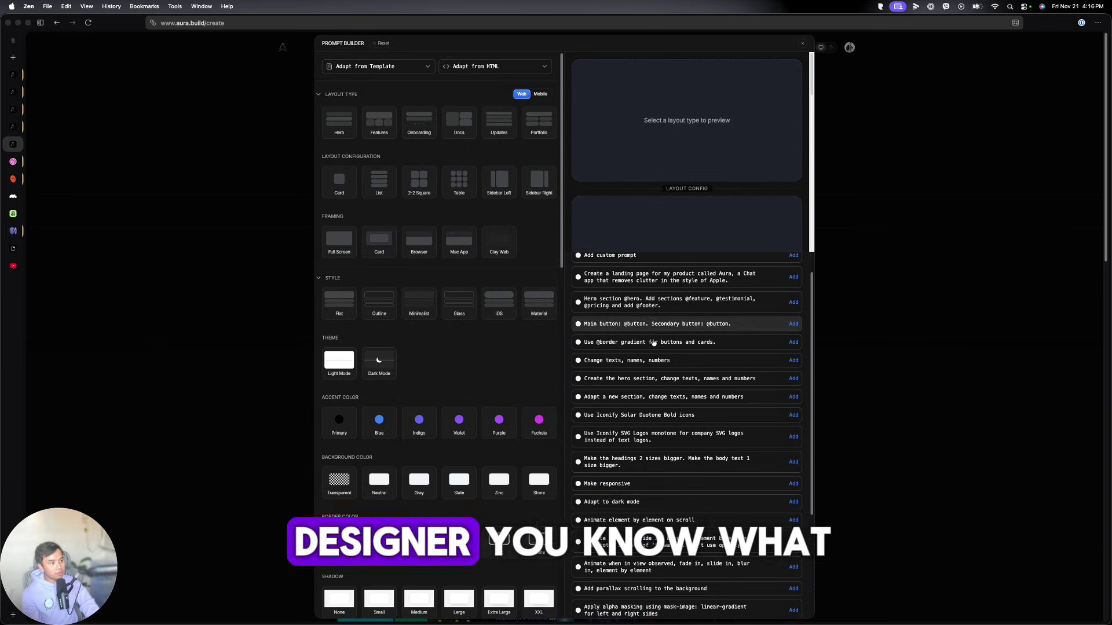
pyautogui.scroll(1, 660, 362)
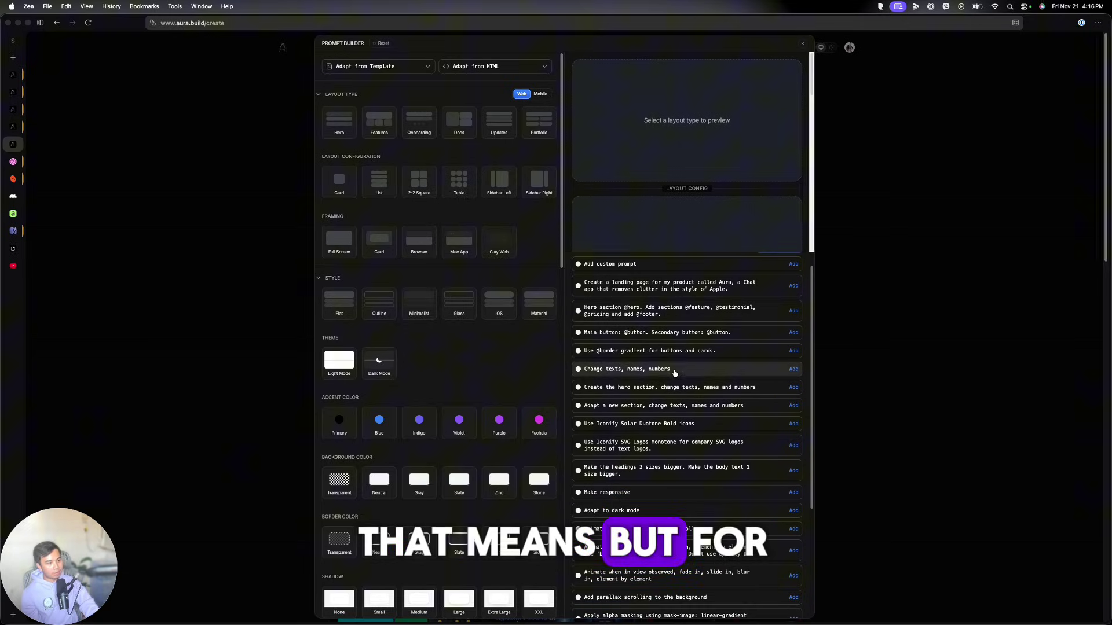
# - Pick the 'Change texts, names, numbers', 'Adapt a new section' and 'Iconify Solar Duotone Bold icons' prompts
pyautogui.click(601, 372)
pyautogui.scroll(-2, 645, 416)
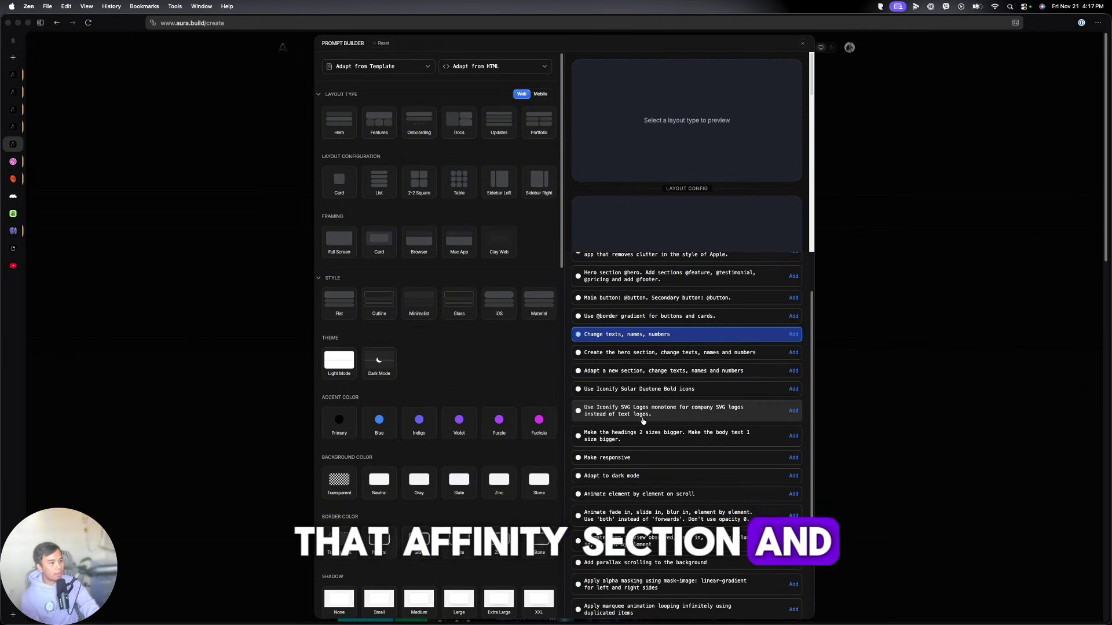
pyautogui.click(621, 376)
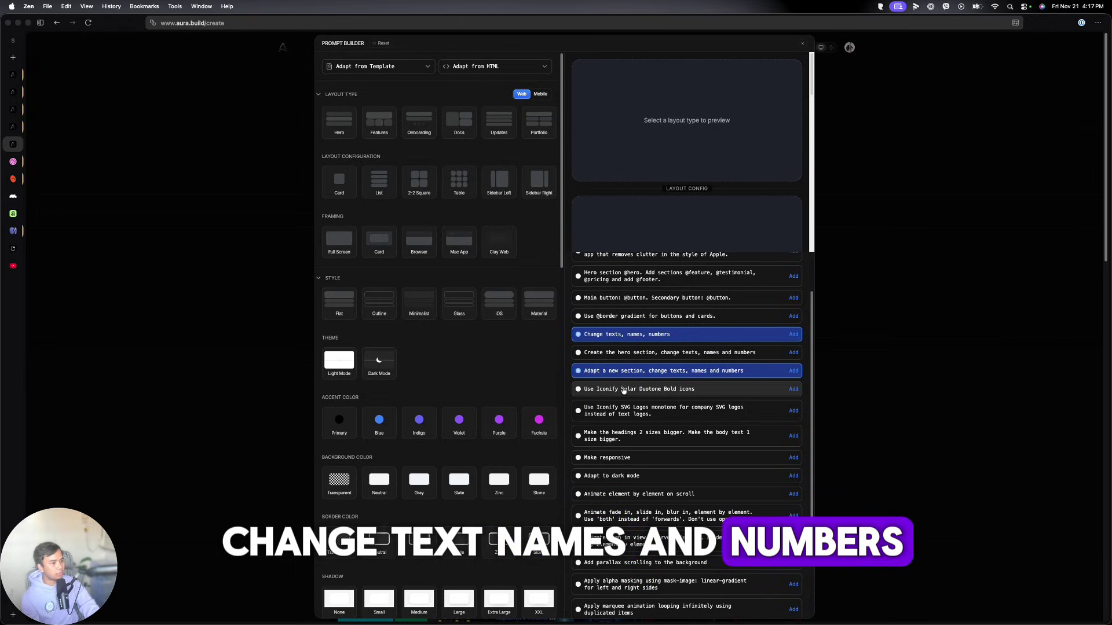
pyautogui.click(623, 394)
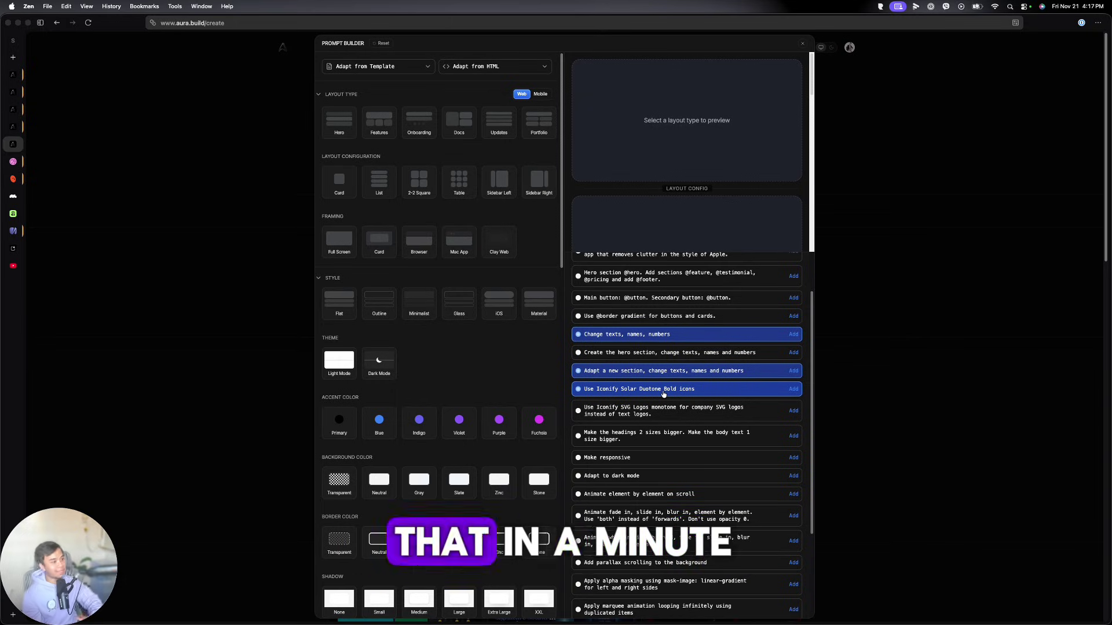
pyautogui.scroll(1, 703, 223)
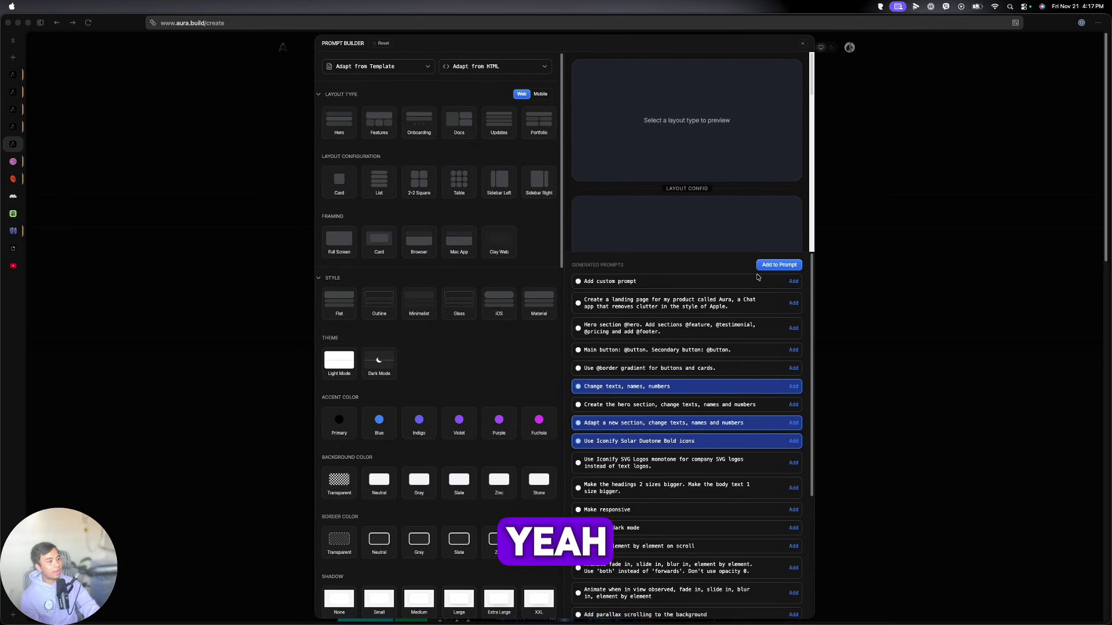
# - Add the chosen prompts and send them with the screenshot to generate the Artistic Horizon design
pyautogui.click(779, 267)
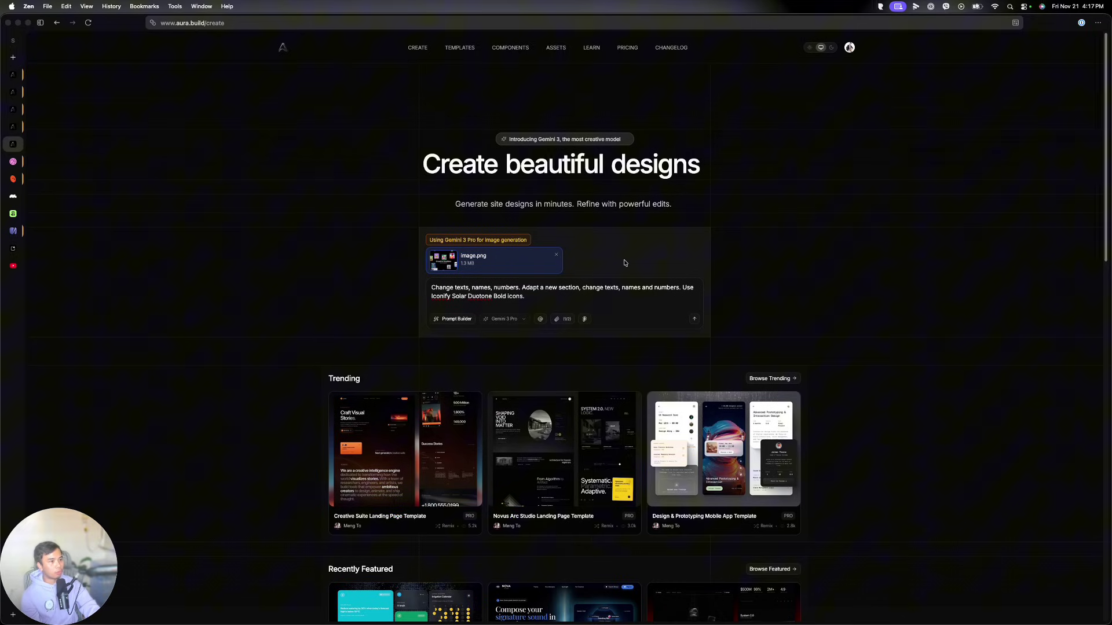
pyautogui.click(534, 298)
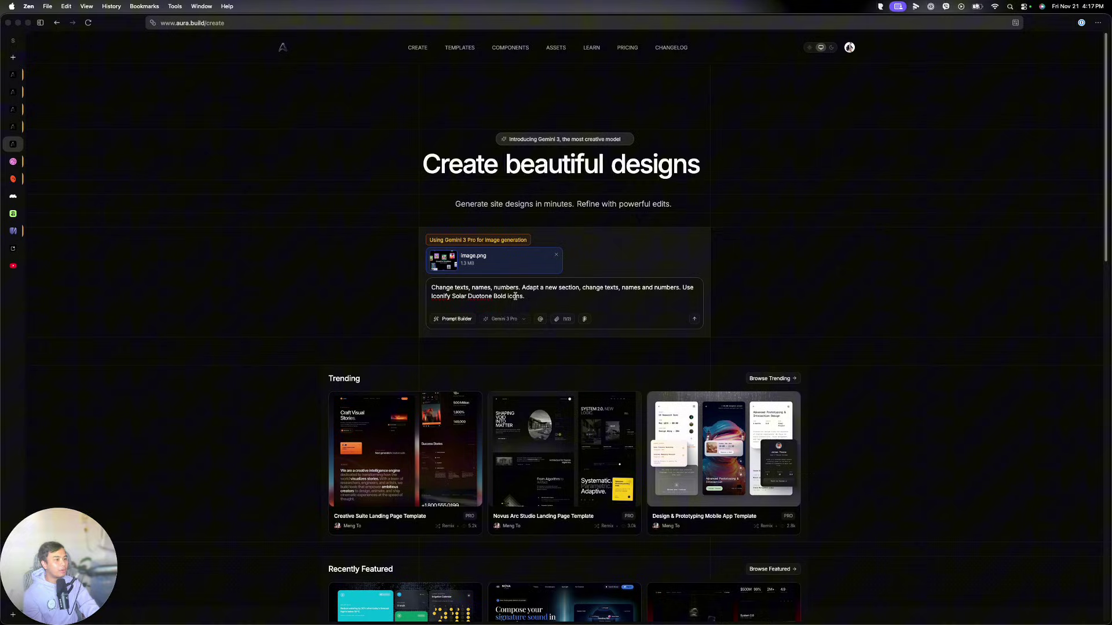
pyautogui.click(696, 320)
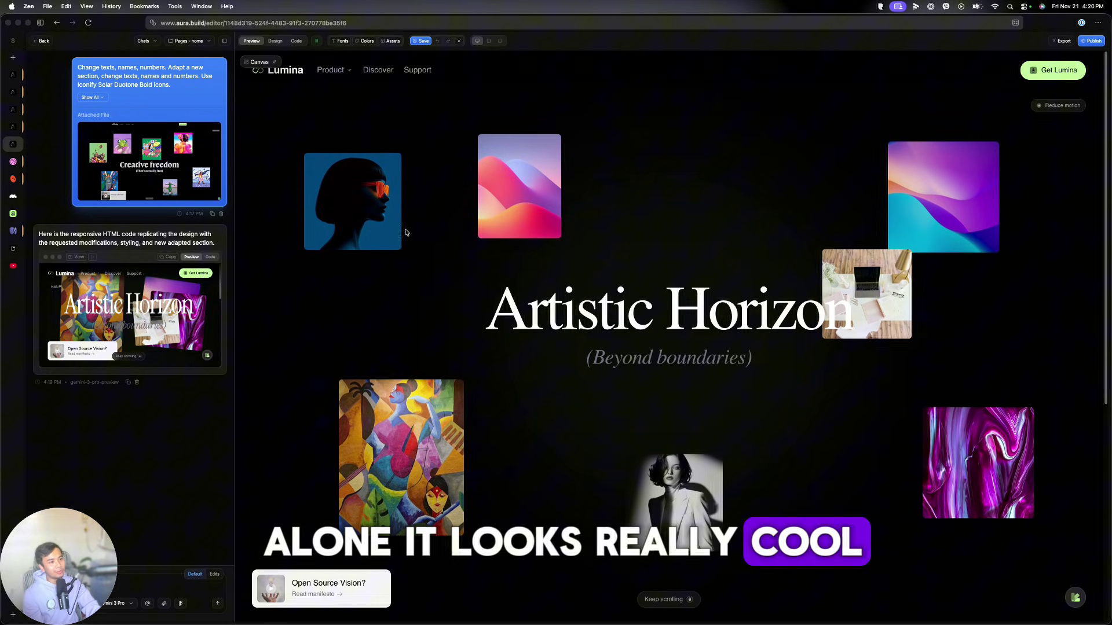
pyautogui.scroll(-5, 405, 232)
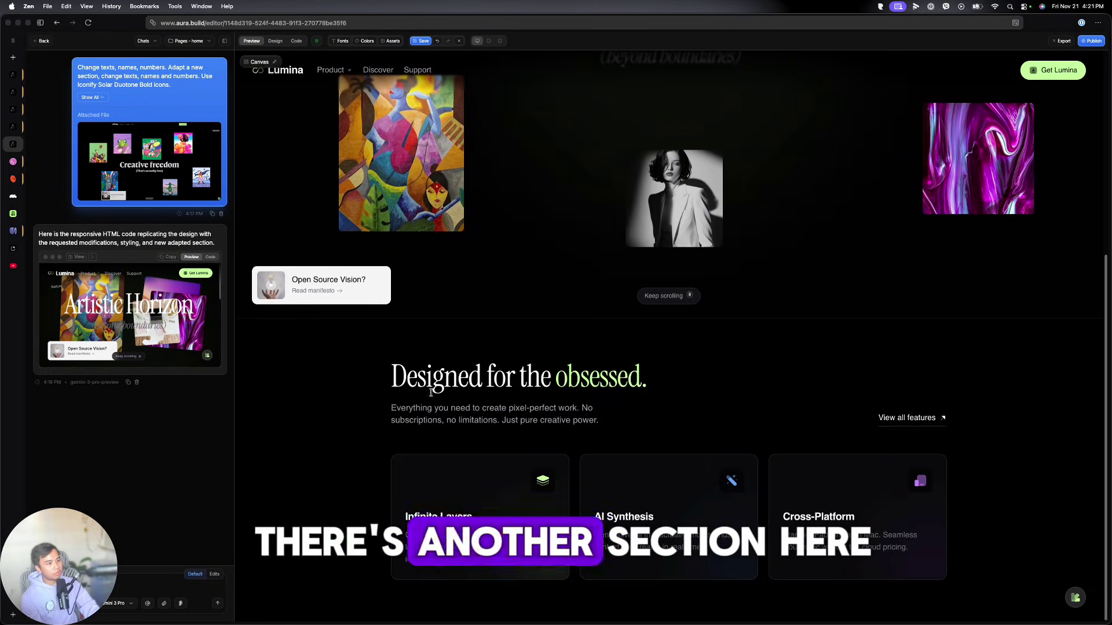
pyautogui.click(276, 40)
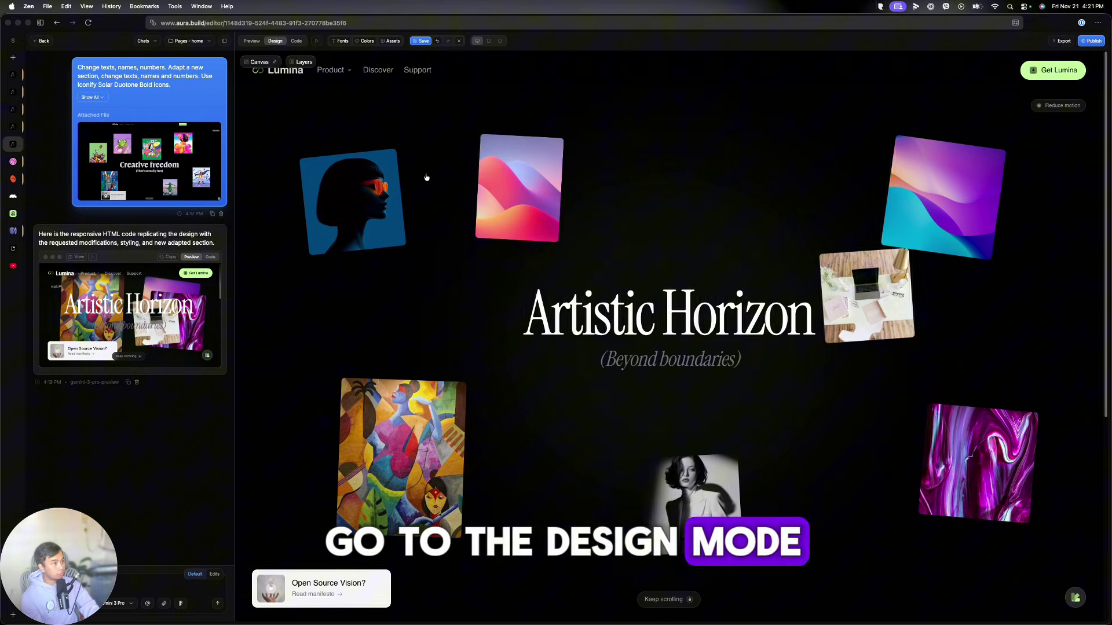
pyautogui.click(498, 192)
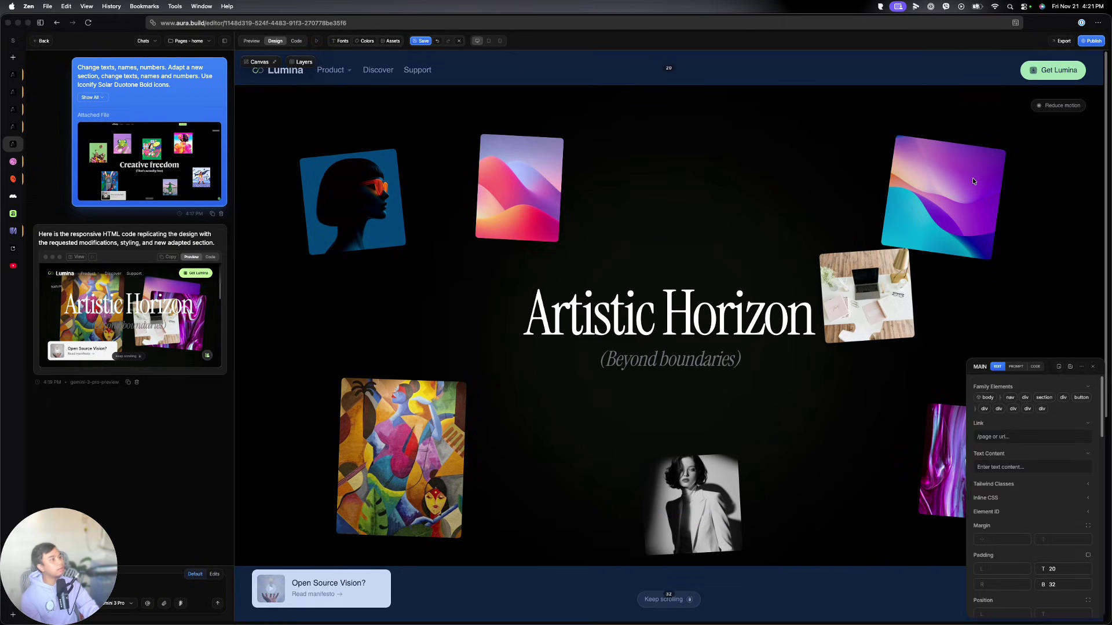
pyautogui.click(422, 74)
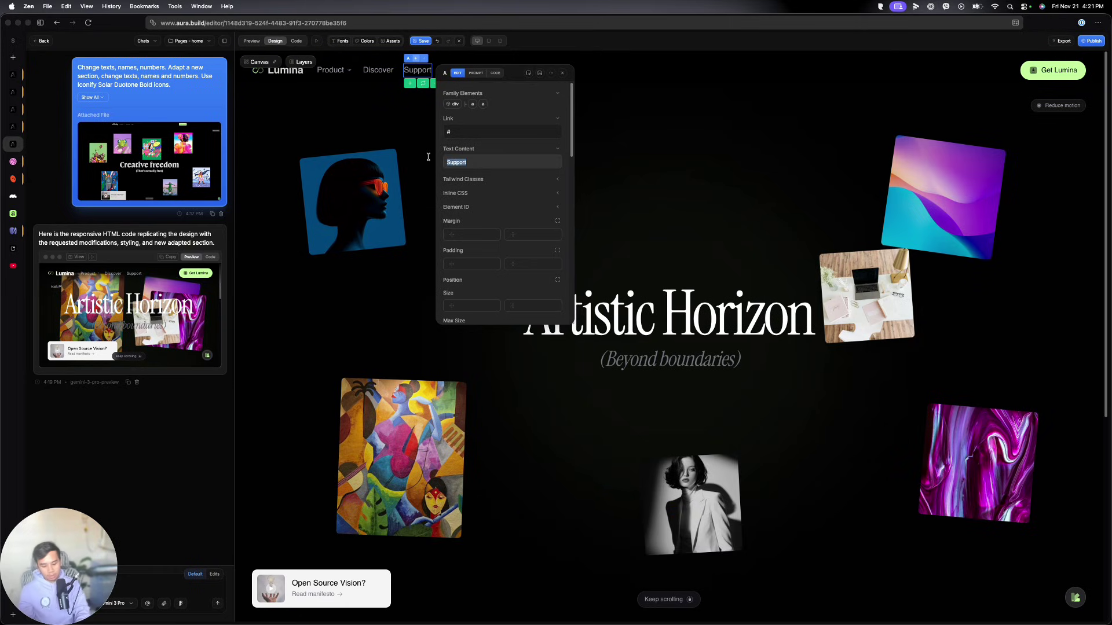
pyautogui.write('Ab')
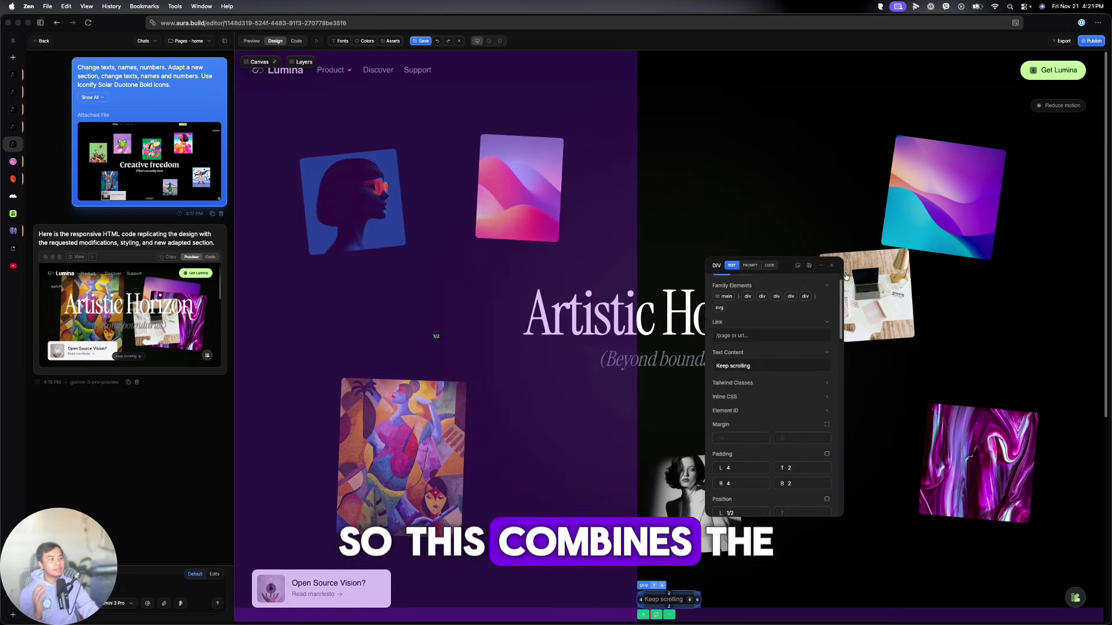
pyautogui.click(831, 266)
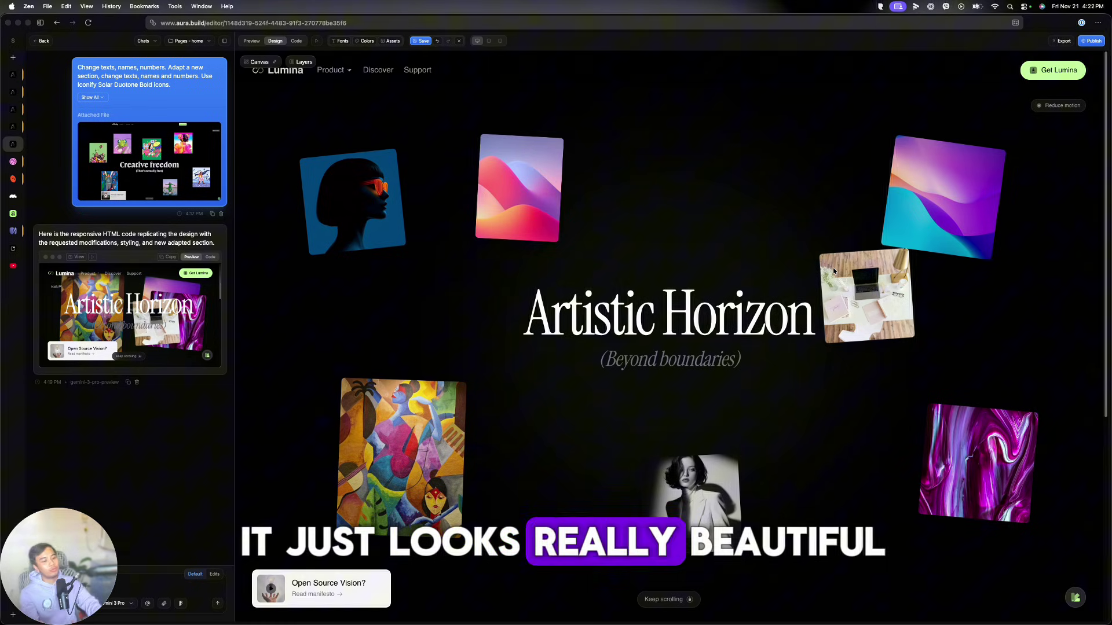
# - Review and select the page's full HTML code, then open the publish options panel
pyautogui.click(296, 41)
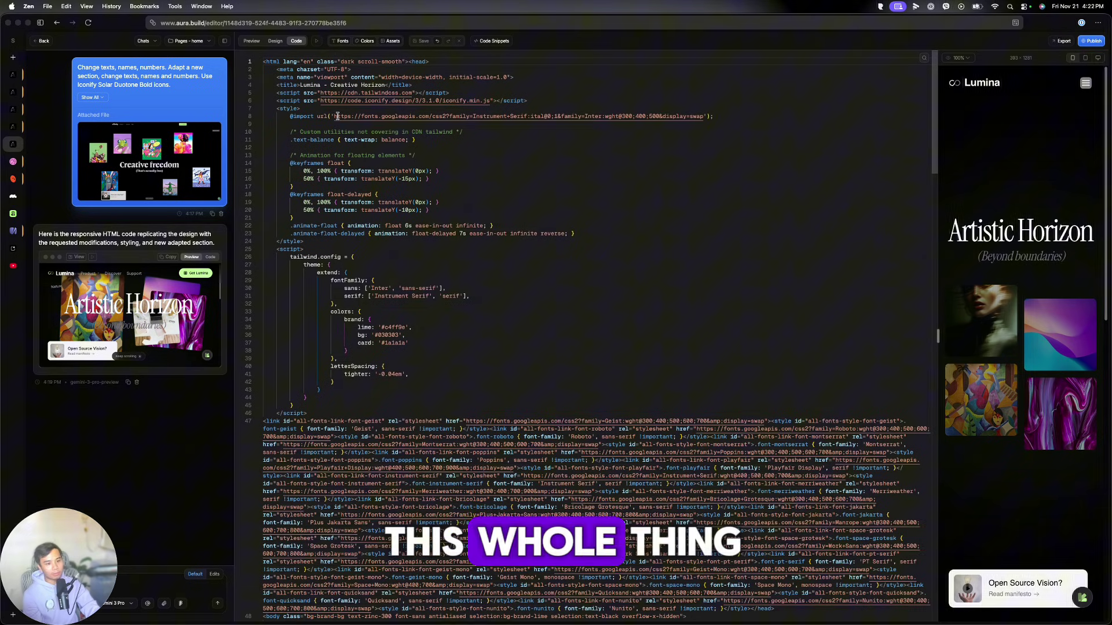
pyautogui.scroll(-1, 409, 239)
pyautogui.scroll(-20, 409, 239)
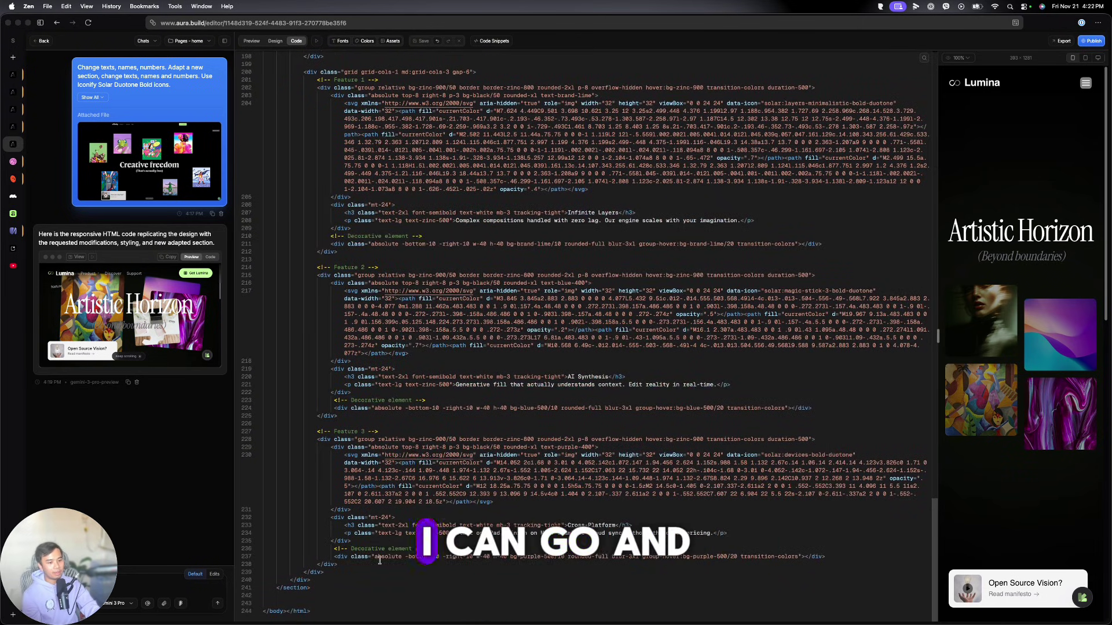
pyautogui.moveTo(312, 610); pyautogui.dragTo(266, 62)
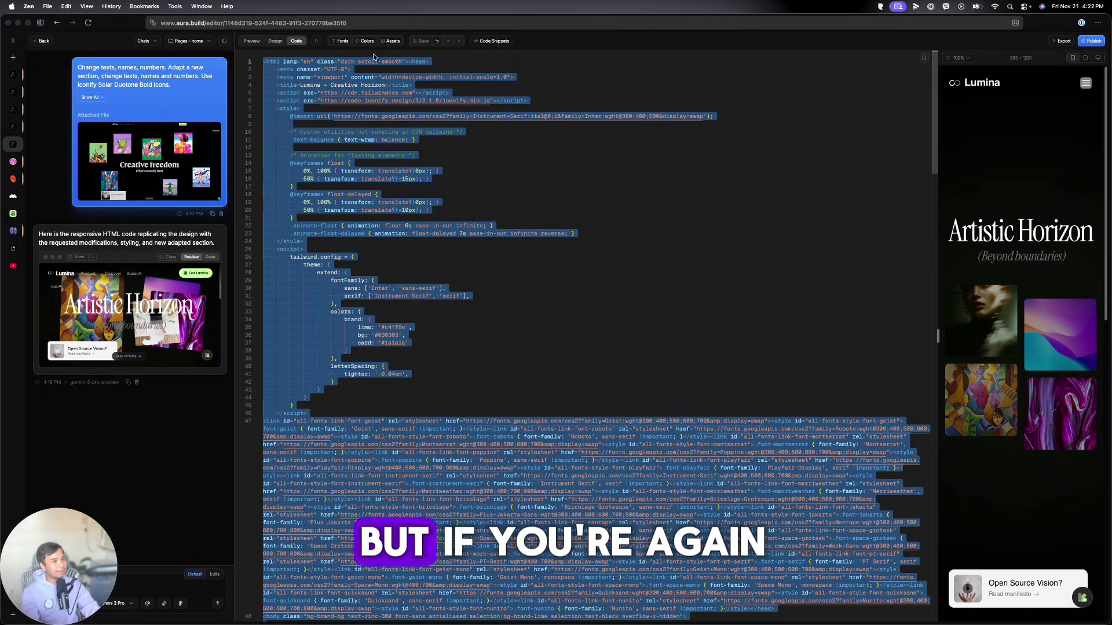
pyautogui.click(1046, 34)
pyautogui.click(1089, 41)
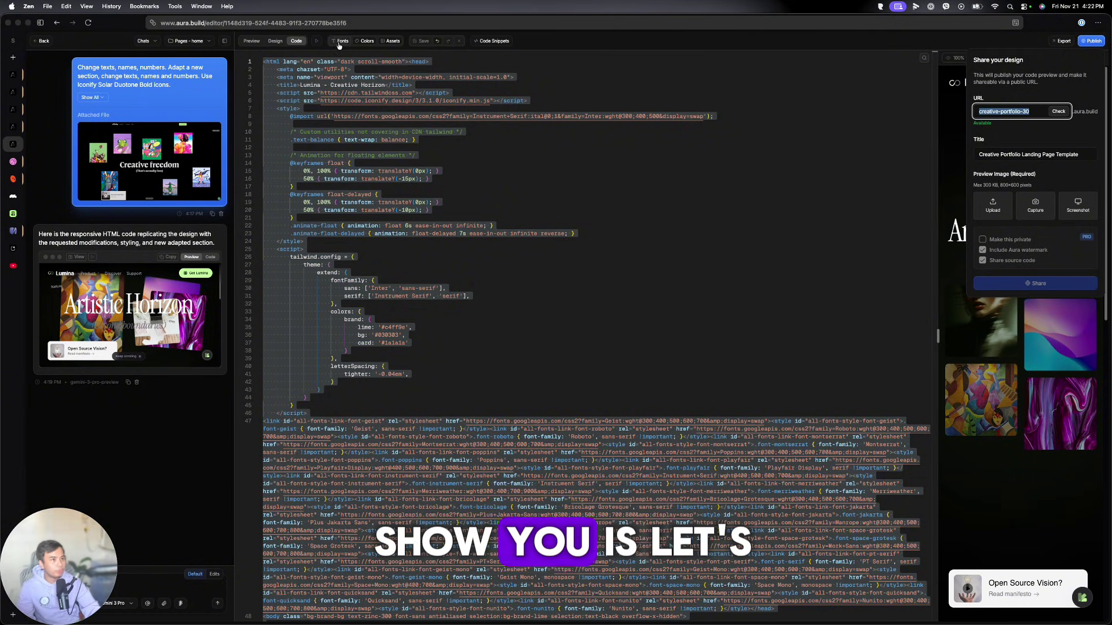
# - Back in the preview, replace the first floating image with the astronaut photo
pyautogui.click(252, 41)
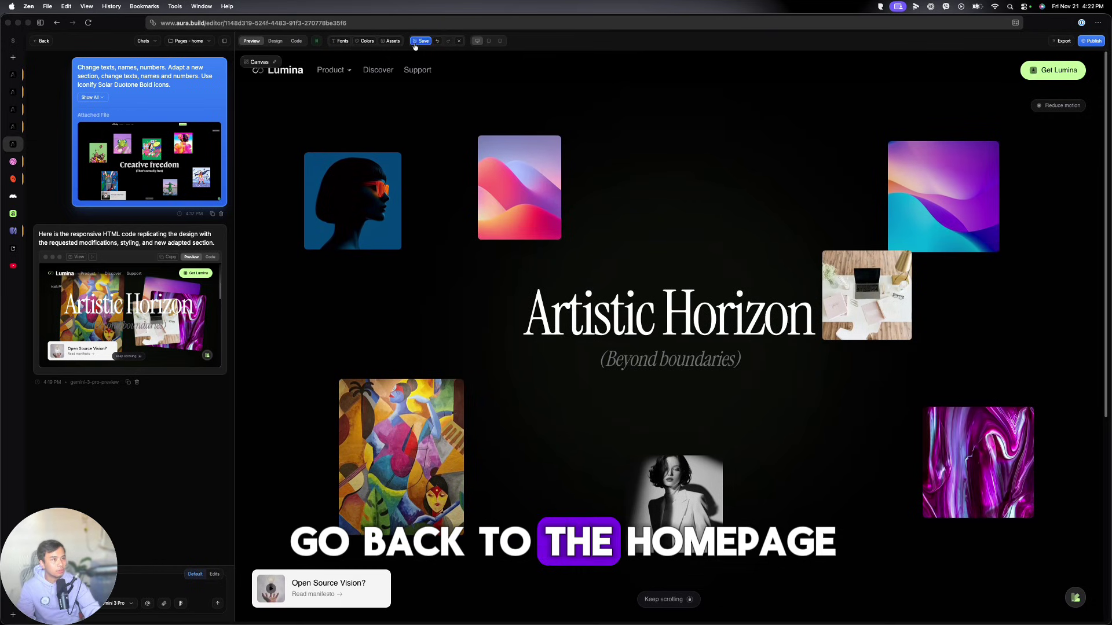
pyautogui.click(396, 41)
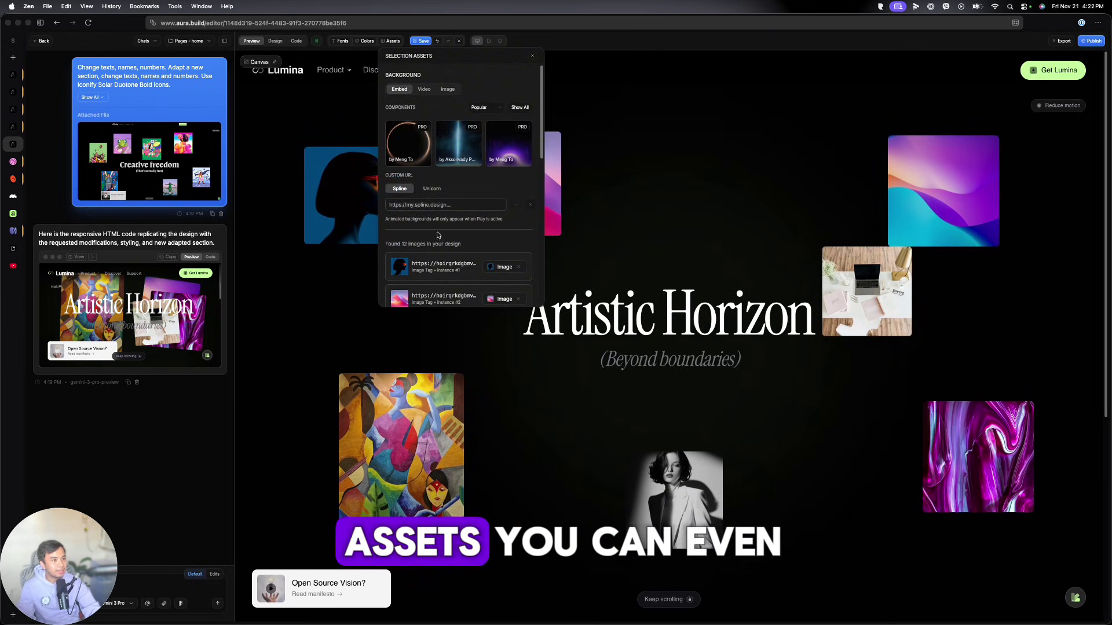
pyautogui.click(502, 163)
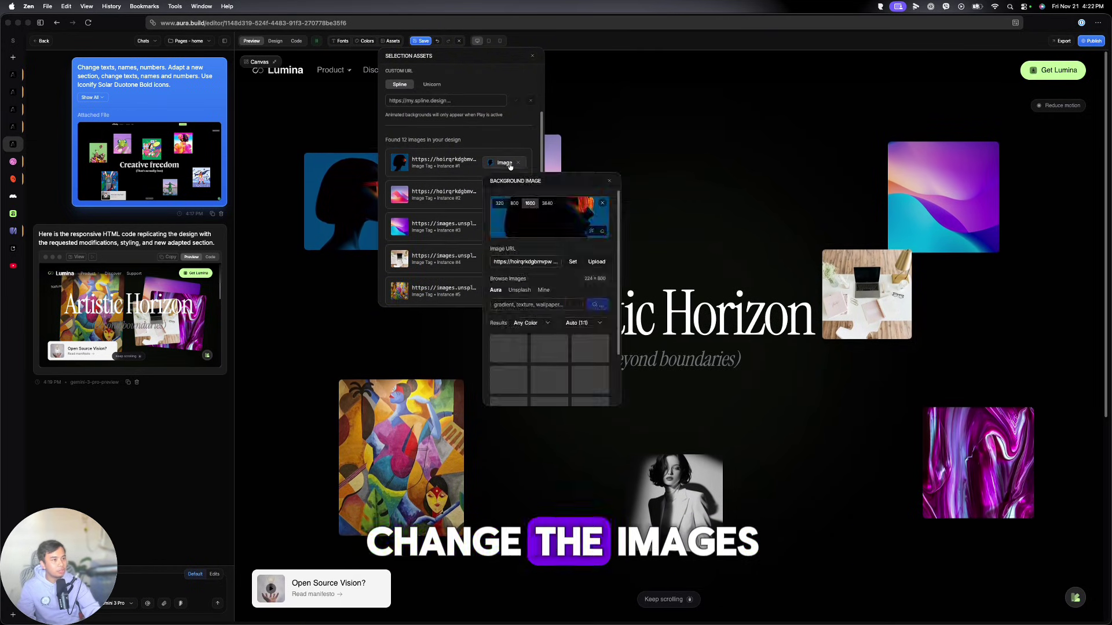
pyautogui.click(509, 361)
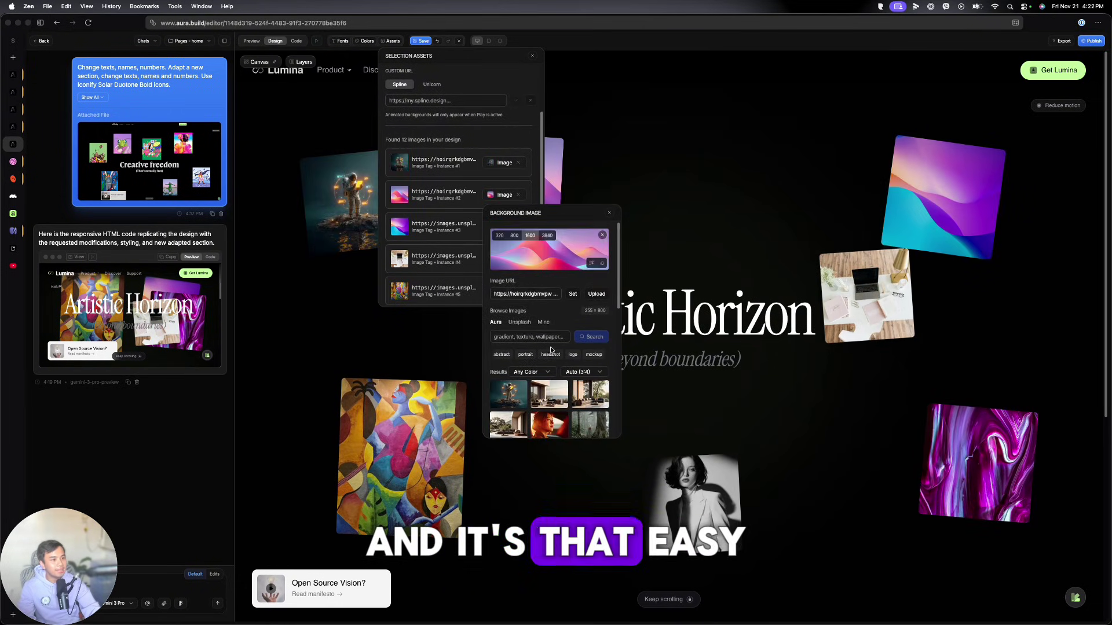
# - Replace the third image with the surreal figure photo and select the hero section
pyautogui.click(436, 229)
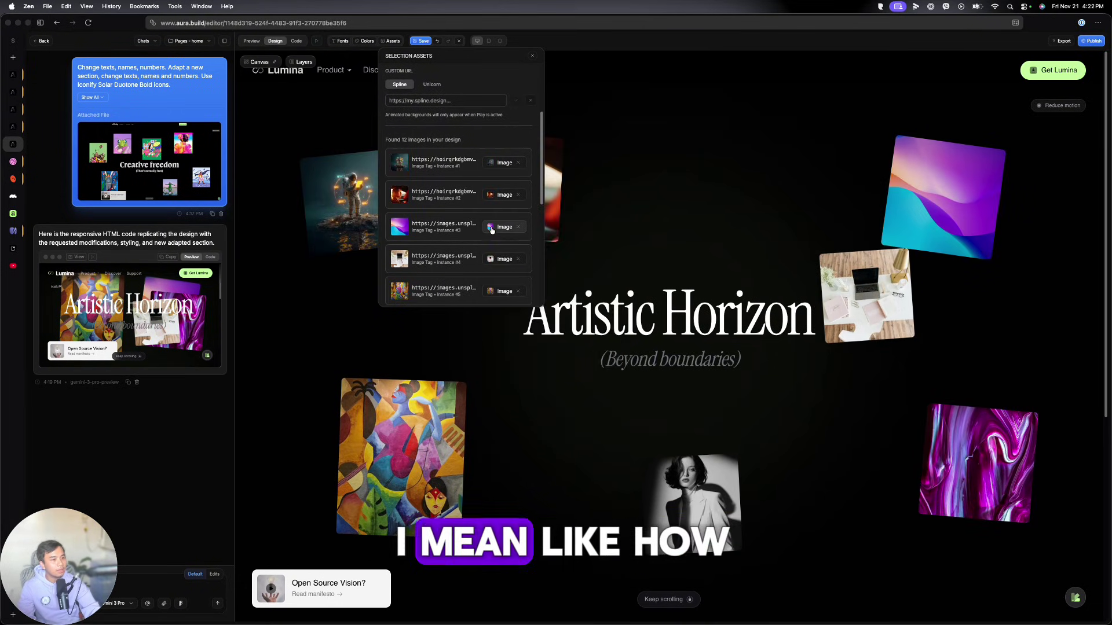
pyautogui.scroll(-5, 567, 404)
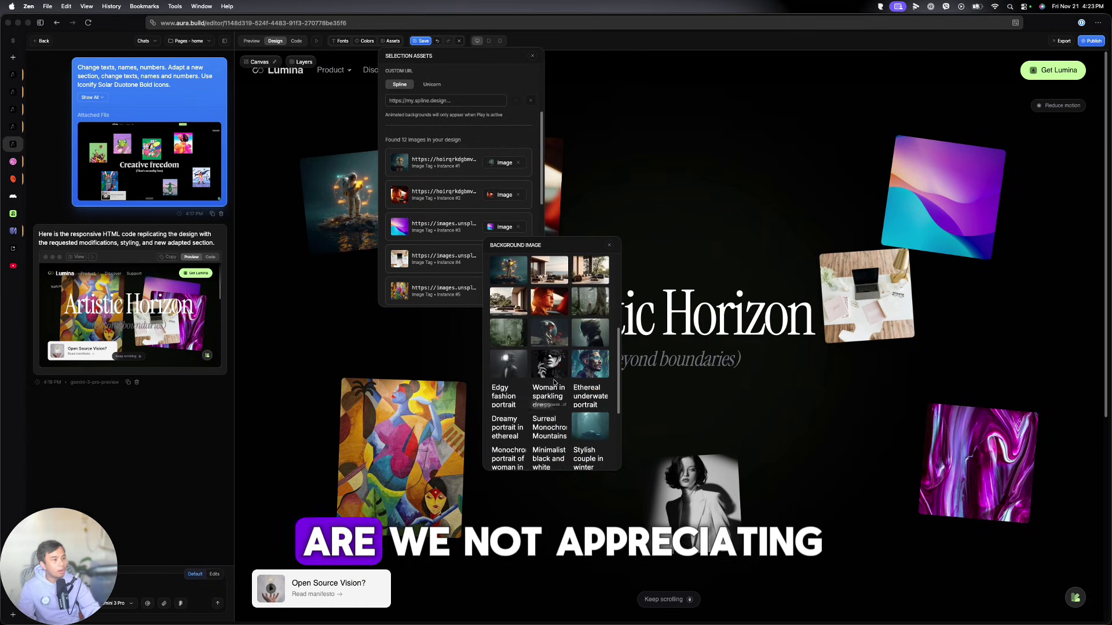
pyautogui.click(510, 365)
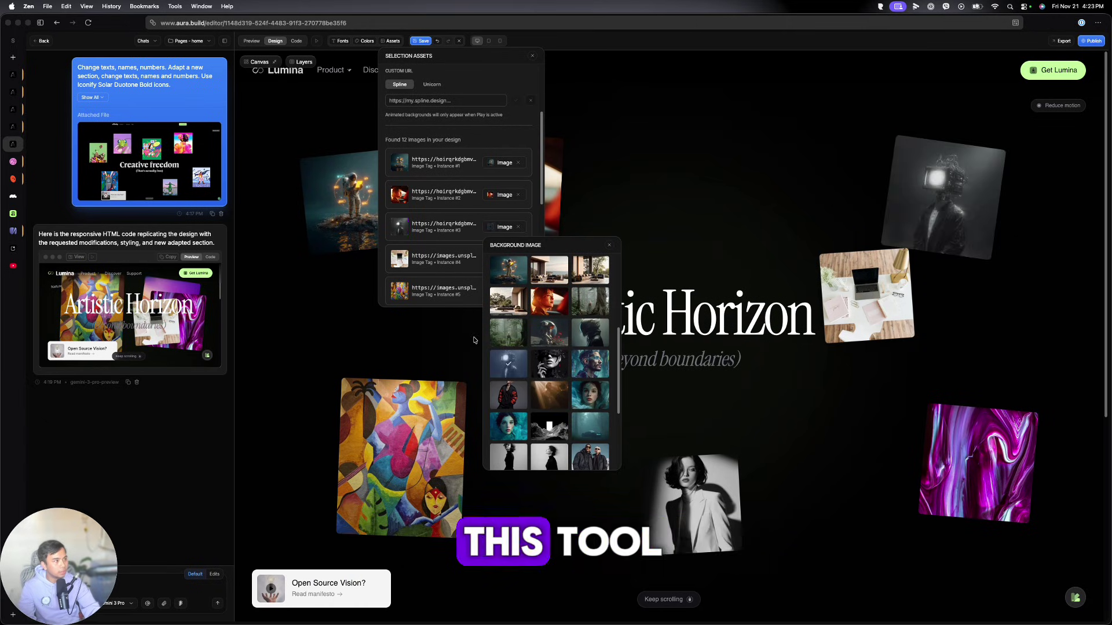
pyautogui.scroll(-2, 435, 241)
pyautogui.click(412, 400)
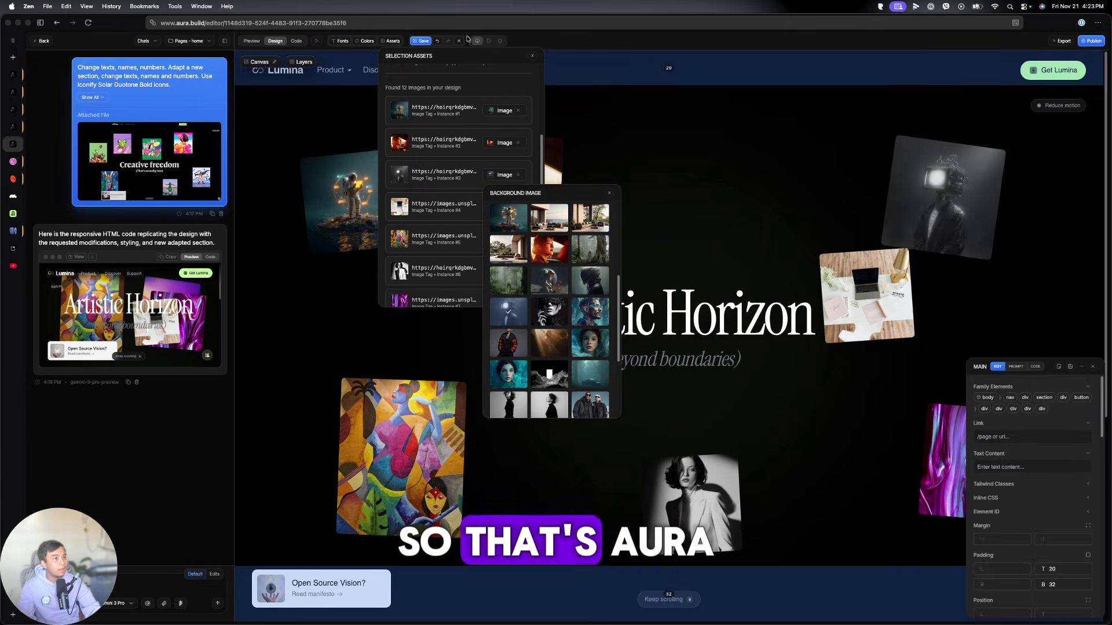
pyautogui.click(399, 43)
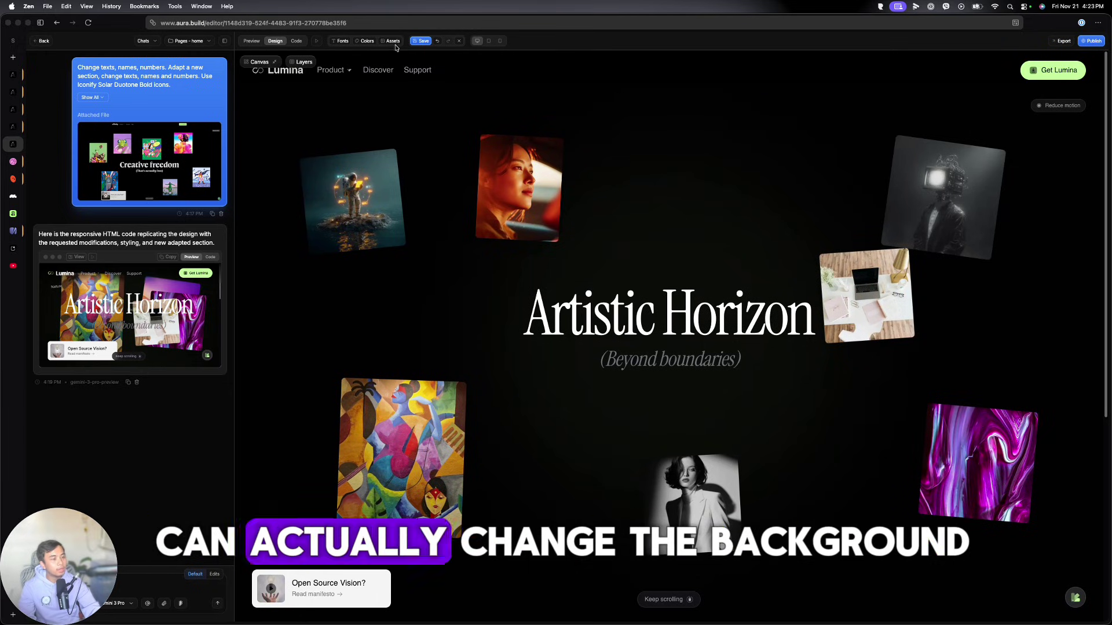
pyautogui.click(390, 41)
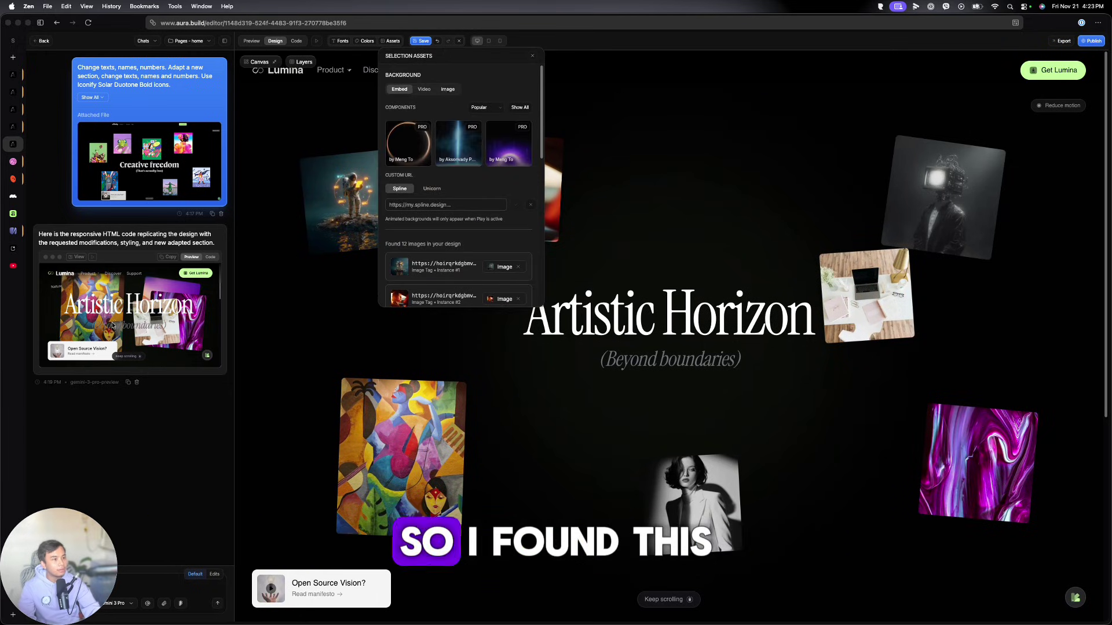
# - In Unicorn Studio, browse the community gallery and open the Reflect Blackhole project
pyautogui.click(13, 230)
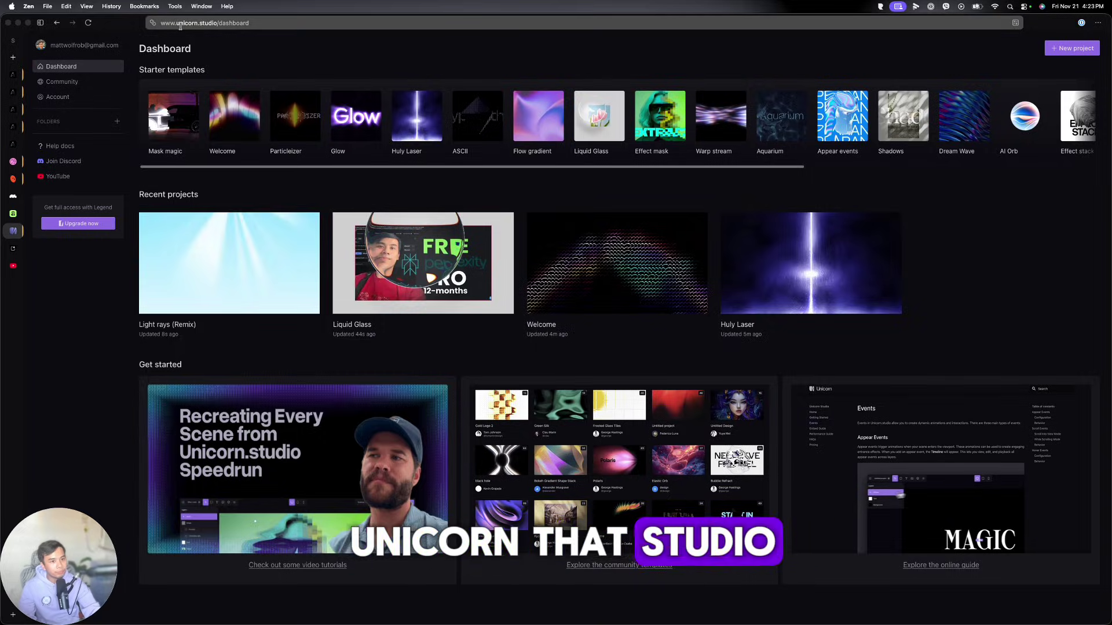
pyautogui.click(226, 243)
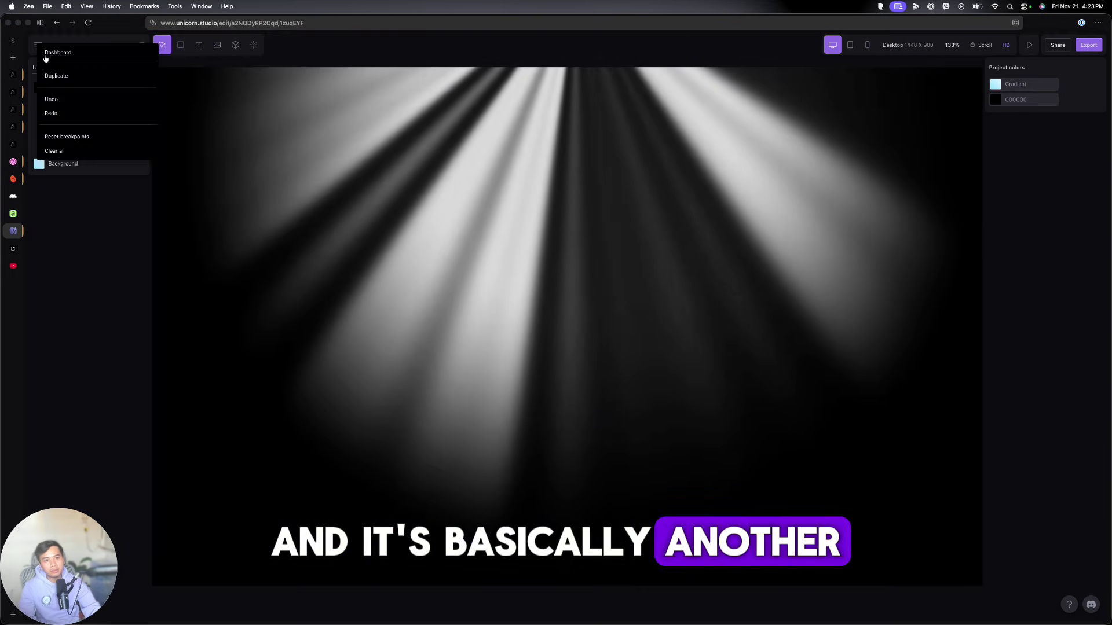
pyautogui.click(55, 23)
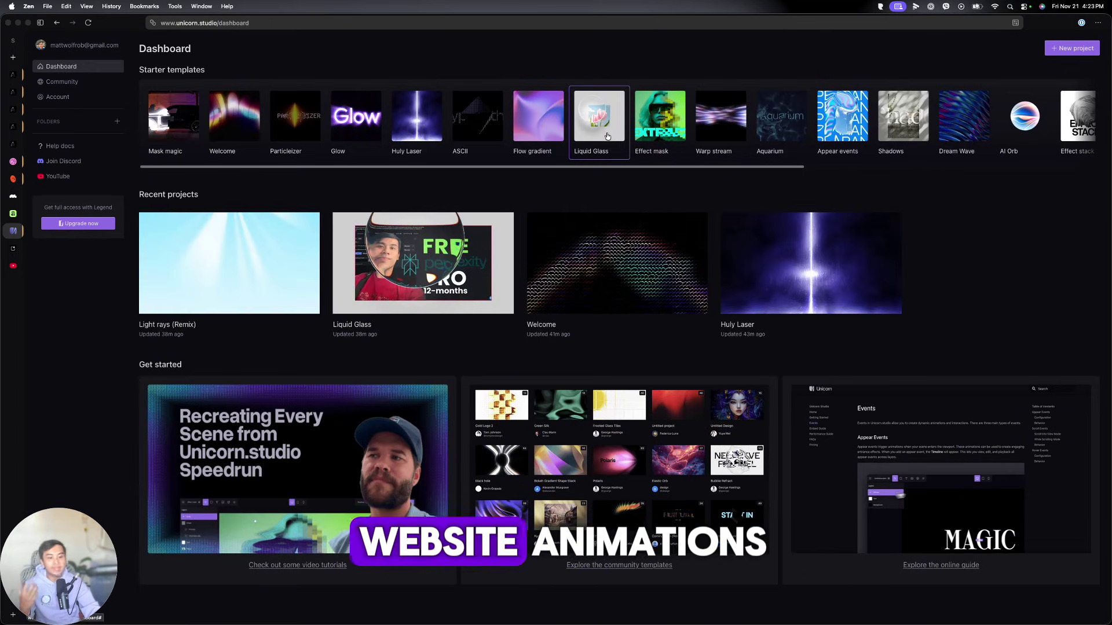
pyautogui.click(62, 82)
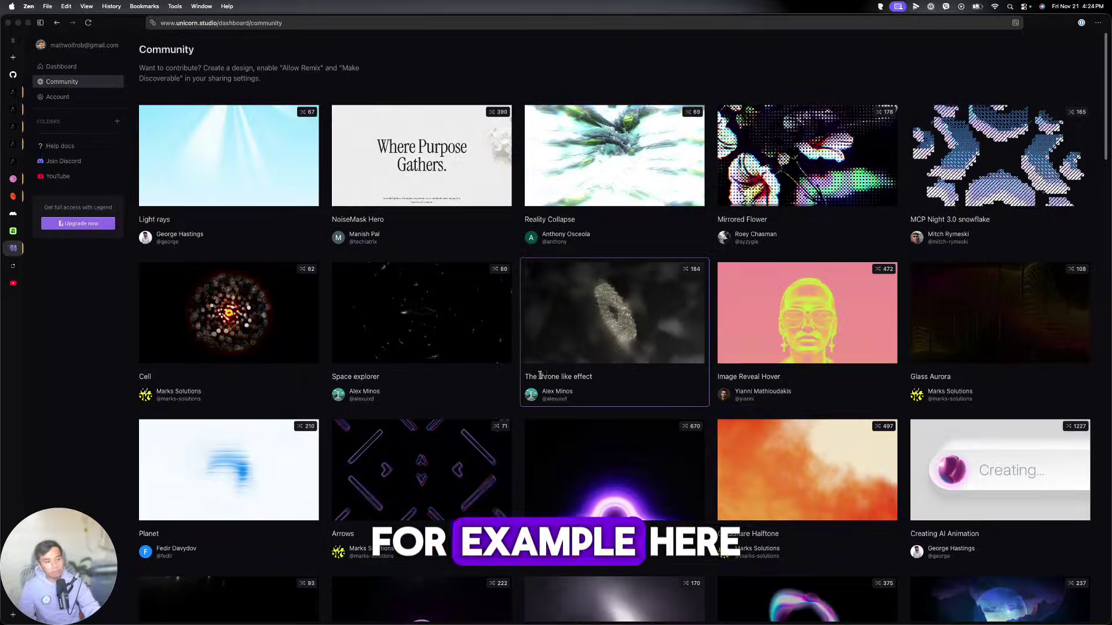
pyautogui.click(564, 454)
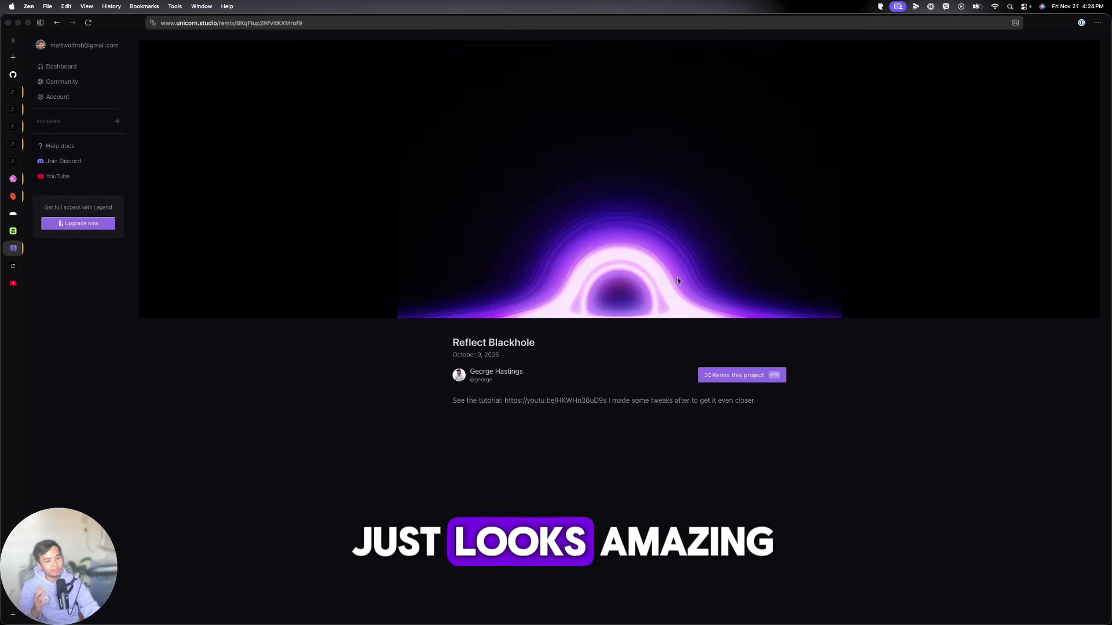
# - Remix Reflect Blackhole, inspect its Fog layer, and toggle the Gradient Map layer off and on
pyautogui.click(754, 375)
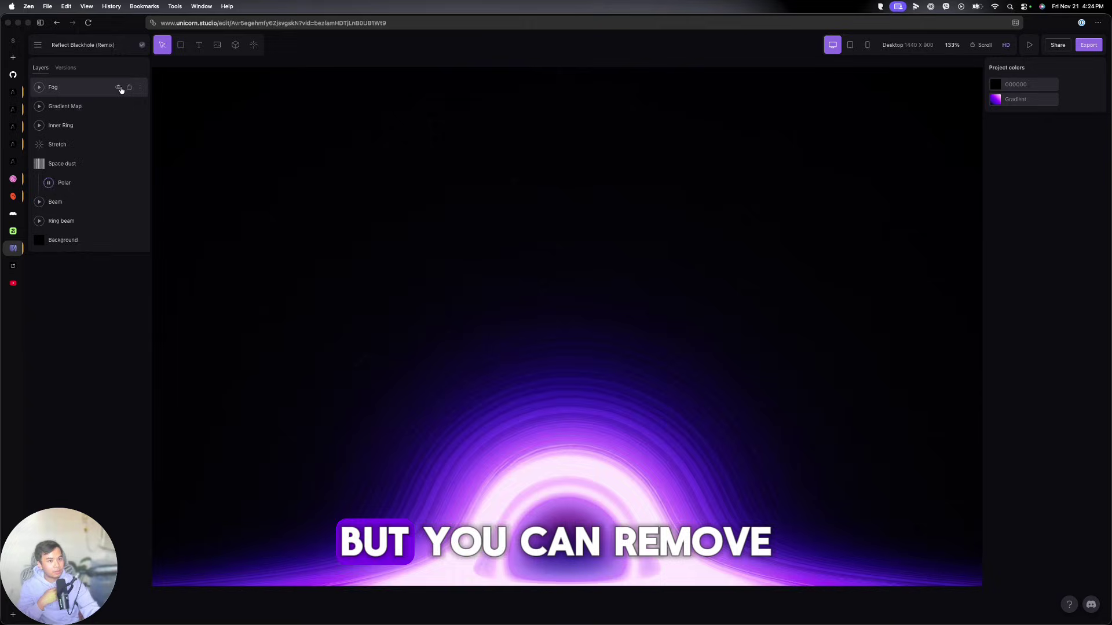
pyautogui.click(120, 88)
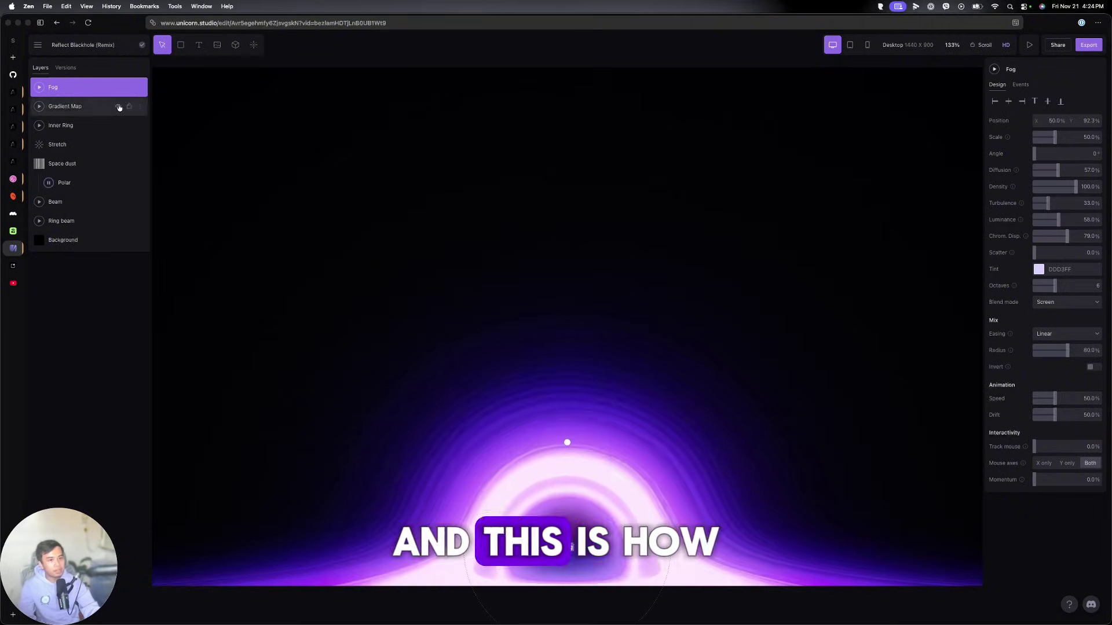
pyautogui.click(119, 107)
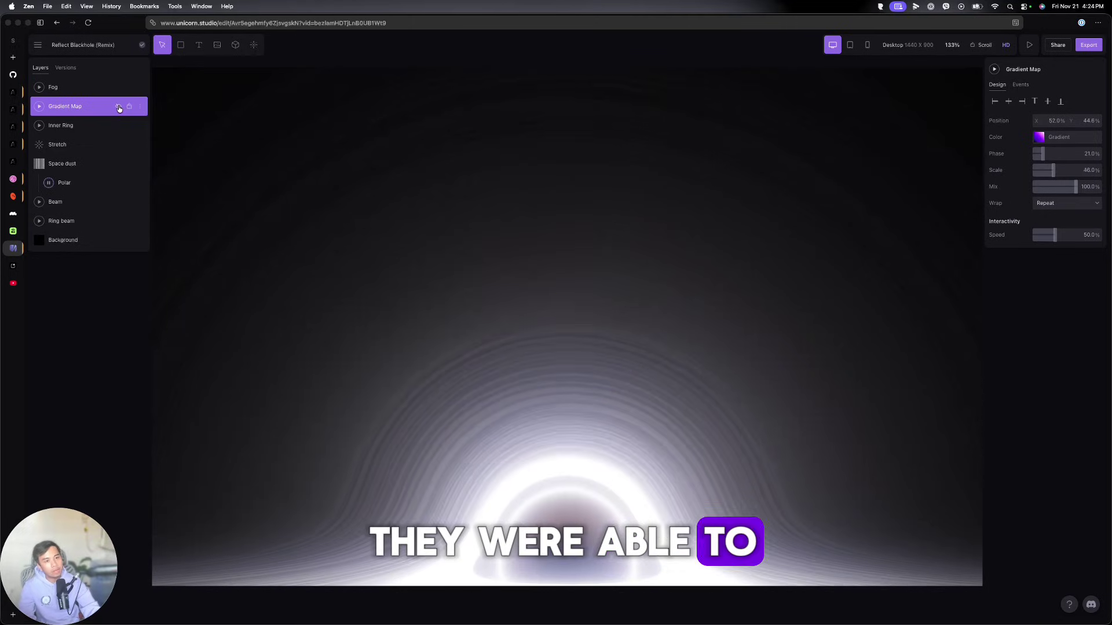
pyautogui.click(119, 107)
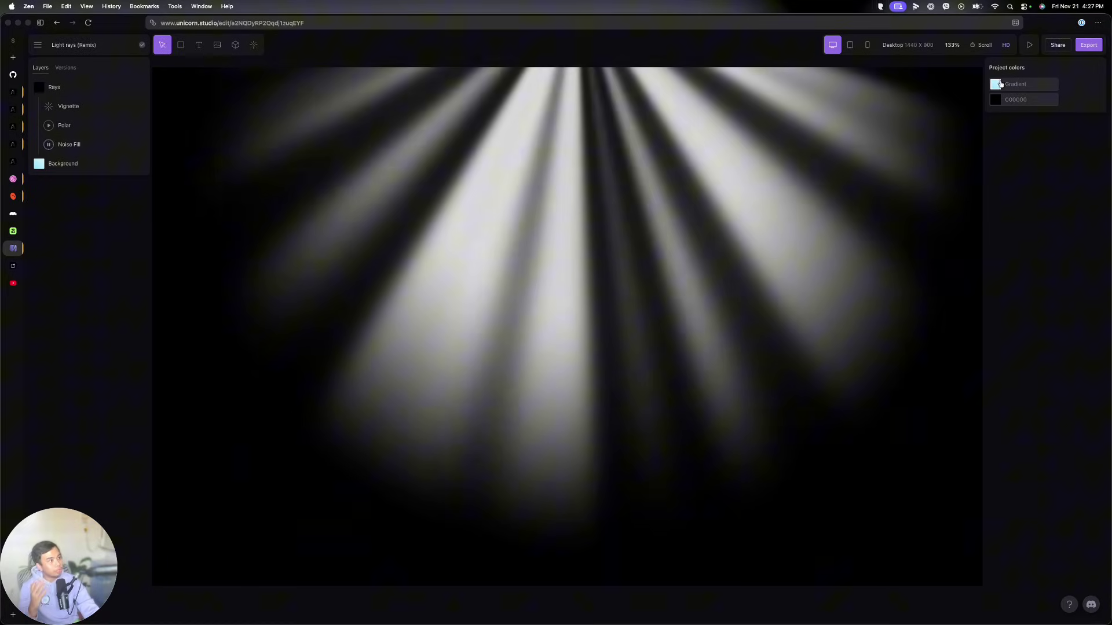
# - Add a Glyph Dither effect to the light rays
pyautogui.click(1007, 84)
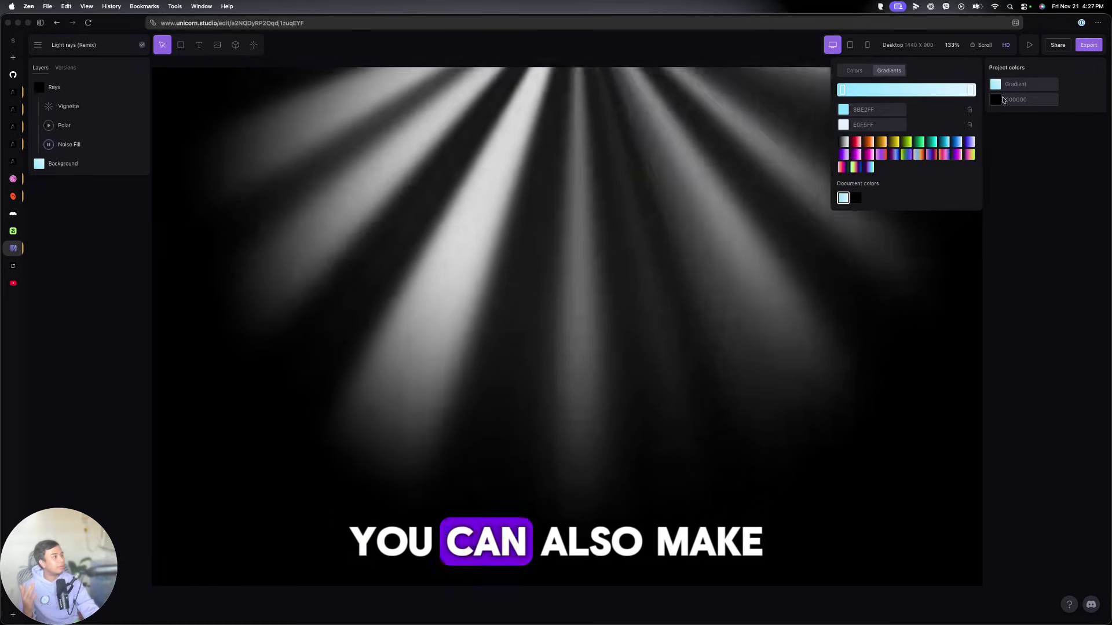
pyautogui.click(1008, 152)
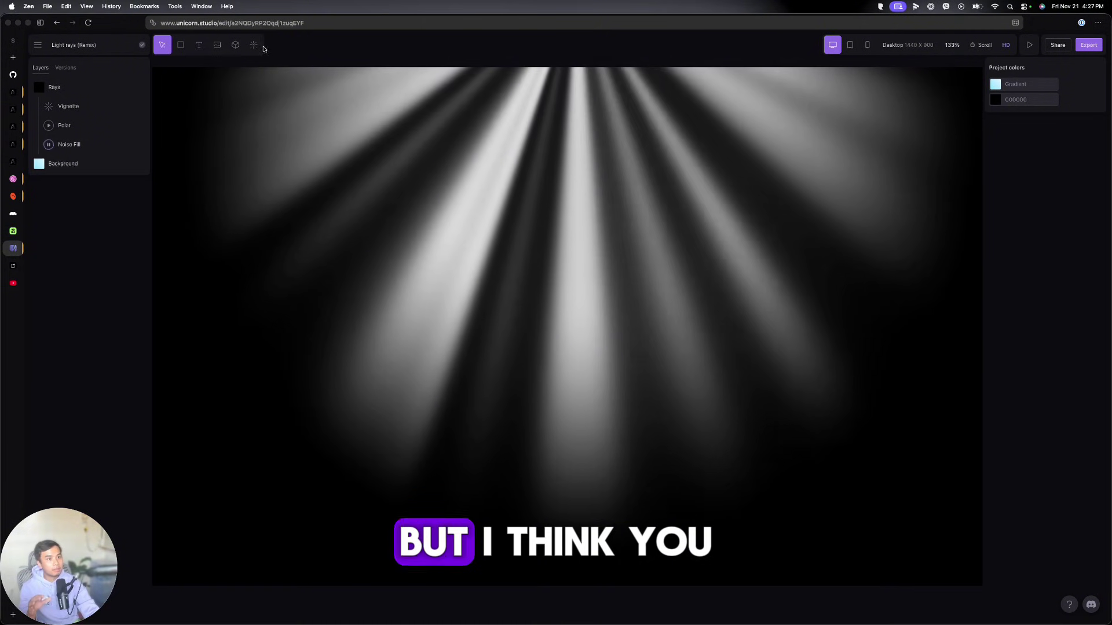
pyautogui.click(254, 45)
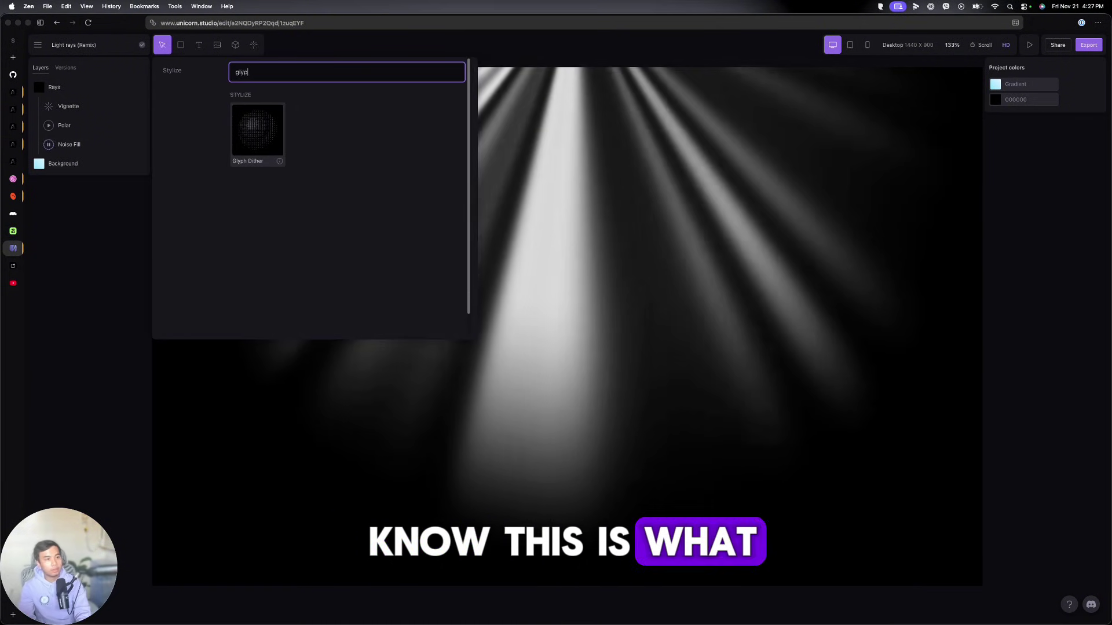
pyautogui.click(255, 129)
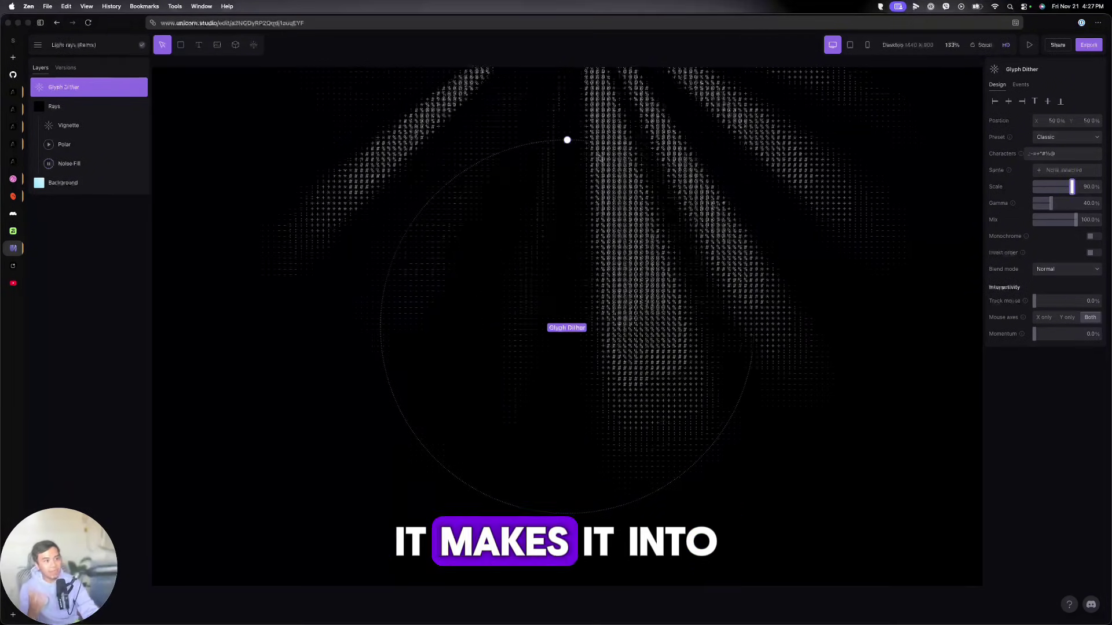
# - Set the Glyph Dither preset to Circles after trying Squares
pyautogui.click(1095, 139)
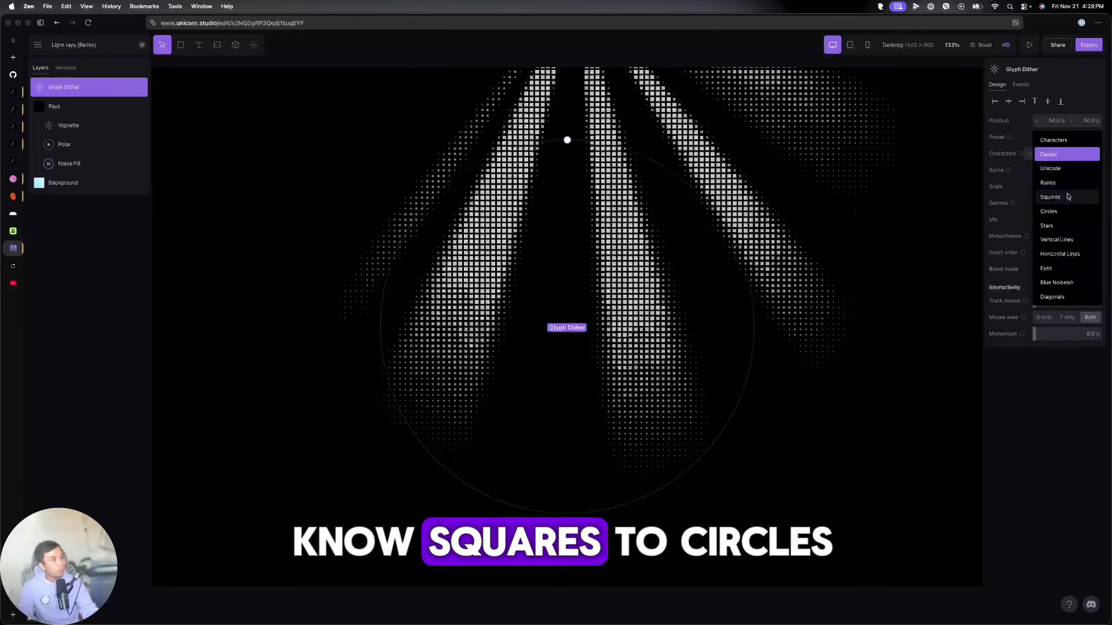
pyautogui.click(1065, 197)
pyautogui.click(1074, 139)
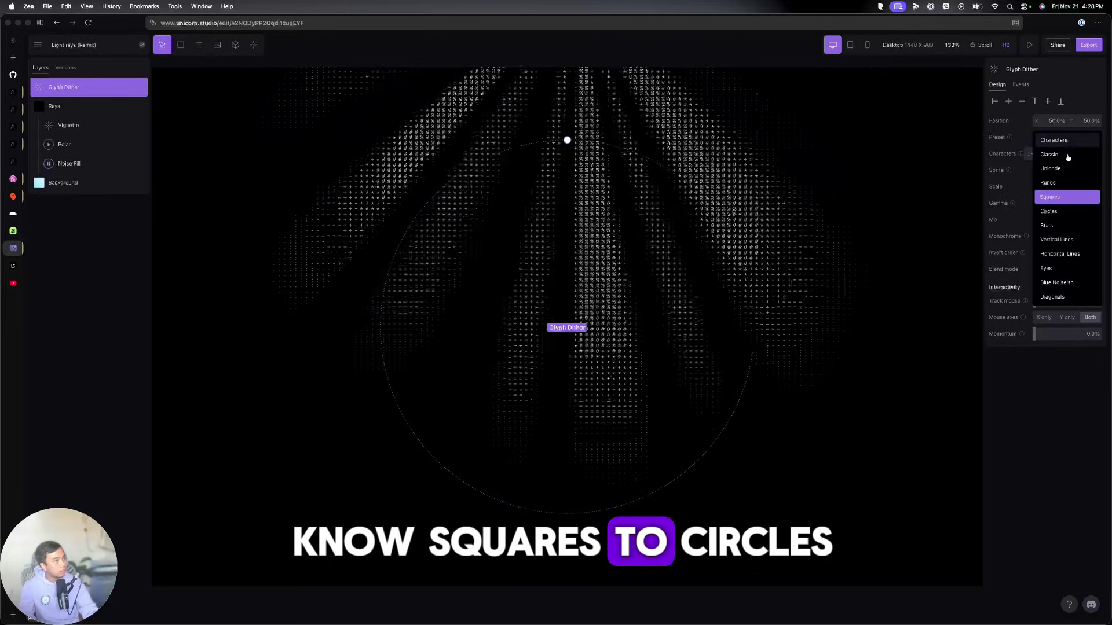
pyautogui.click(1066, 212)
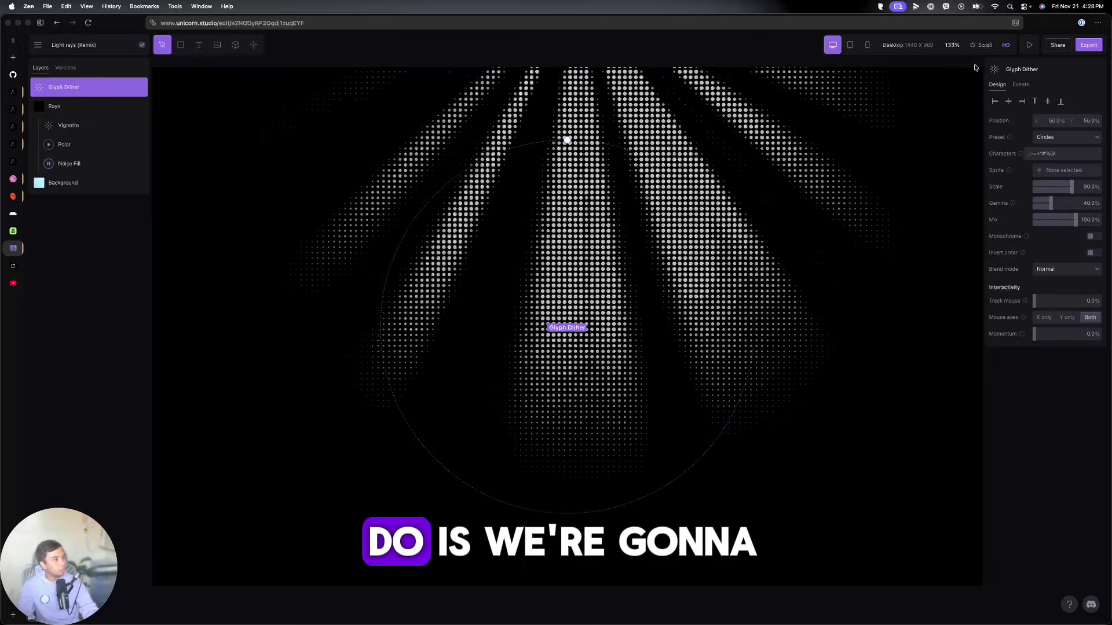
# - Export the light-ray scene as an embed, copy its project ID, and return to Aura
pyautogui.press('Escape')
pyautogui.click(1088, 46)
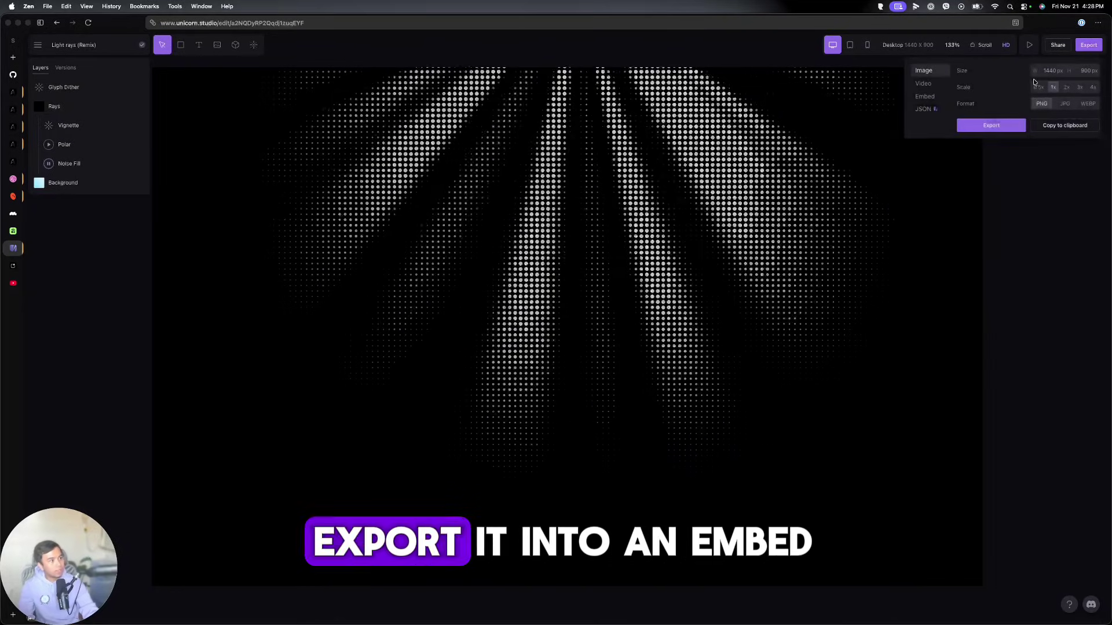
pyautogui.click(928, 97)
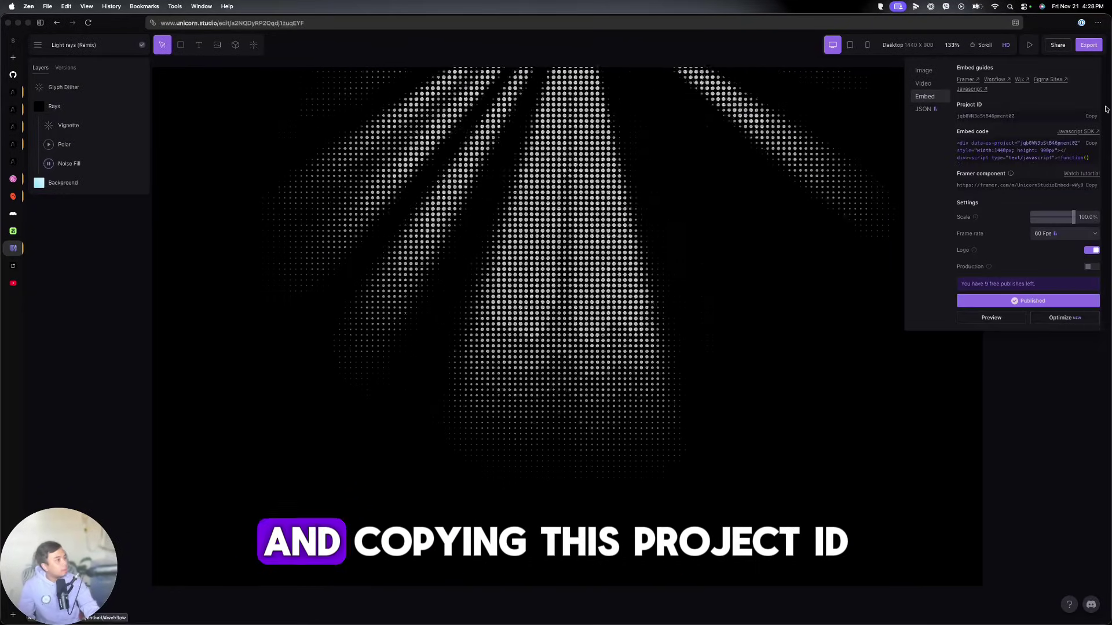
pyautogui.click(1094, 117)
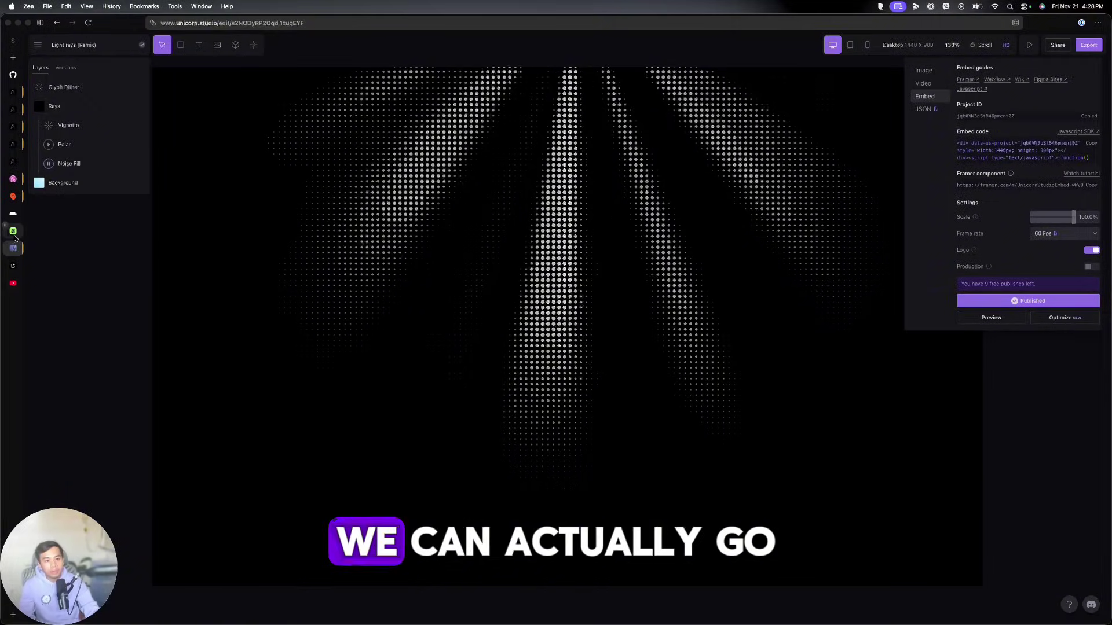
pyautogui.click(13, 163)
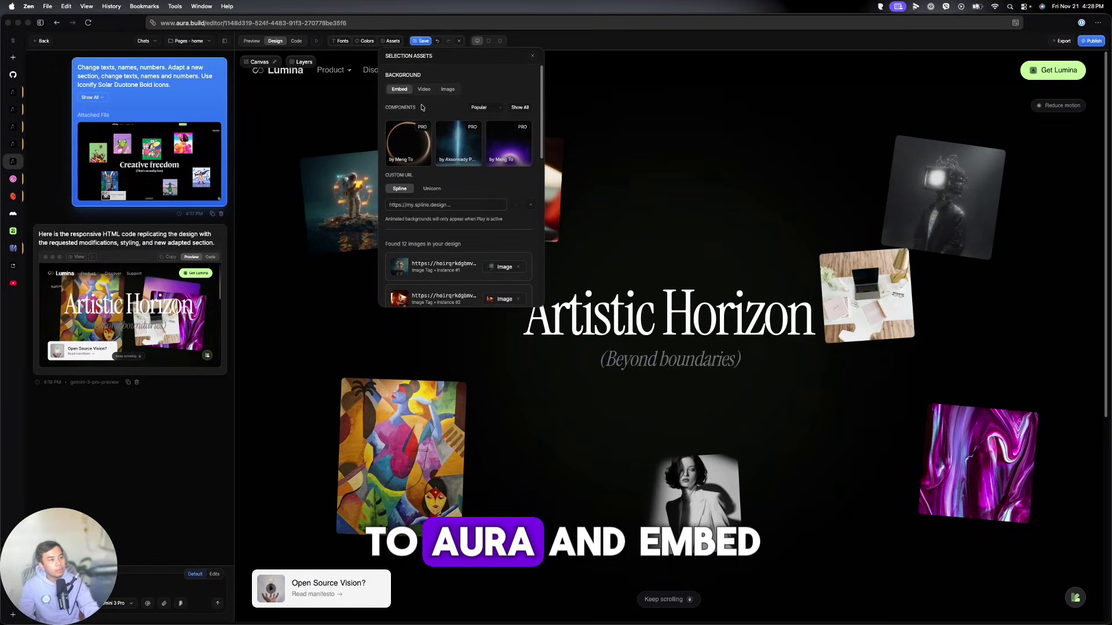
# - Apply the Unicorn light-ray embed as the custom hero background, then view all background components
pyautogui.click(430, 191)
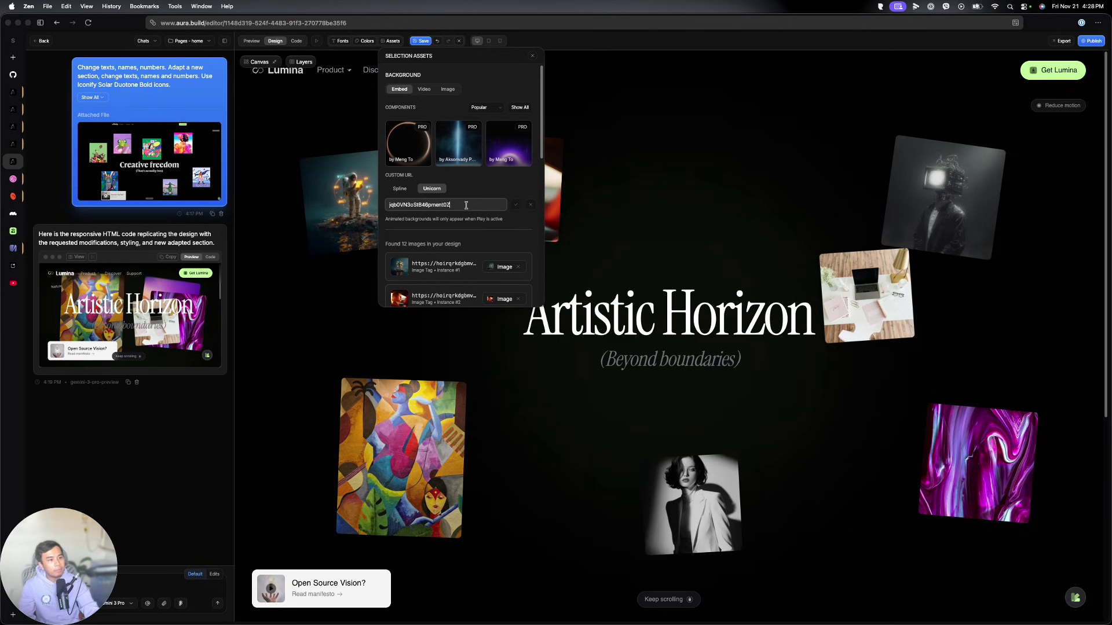
pyautogui.click(518, 205)
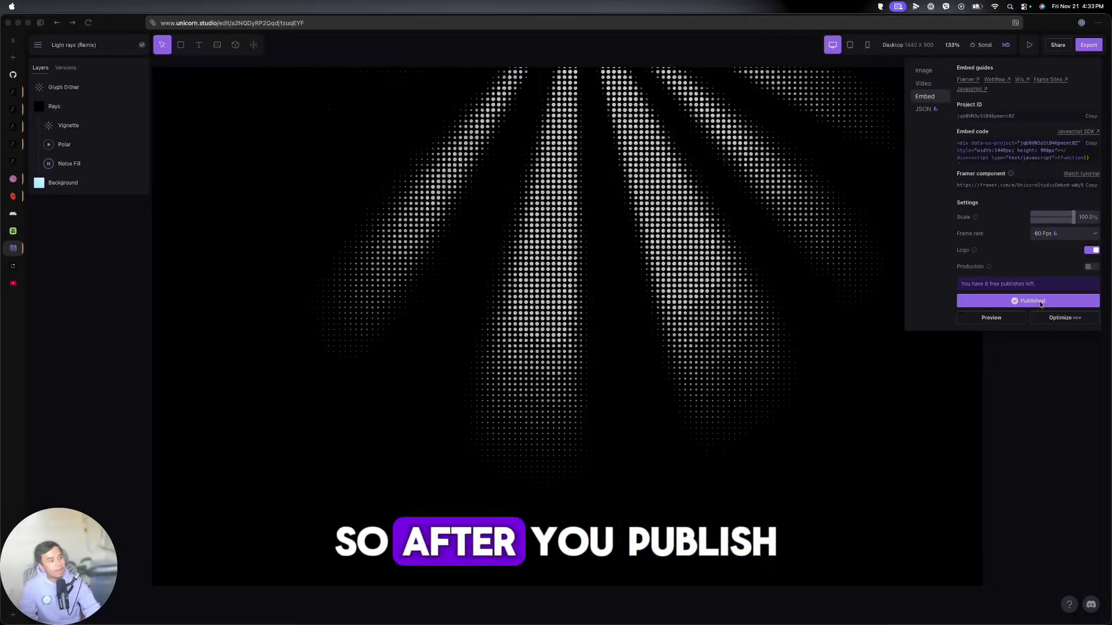
pyautogui.click(14, 161)
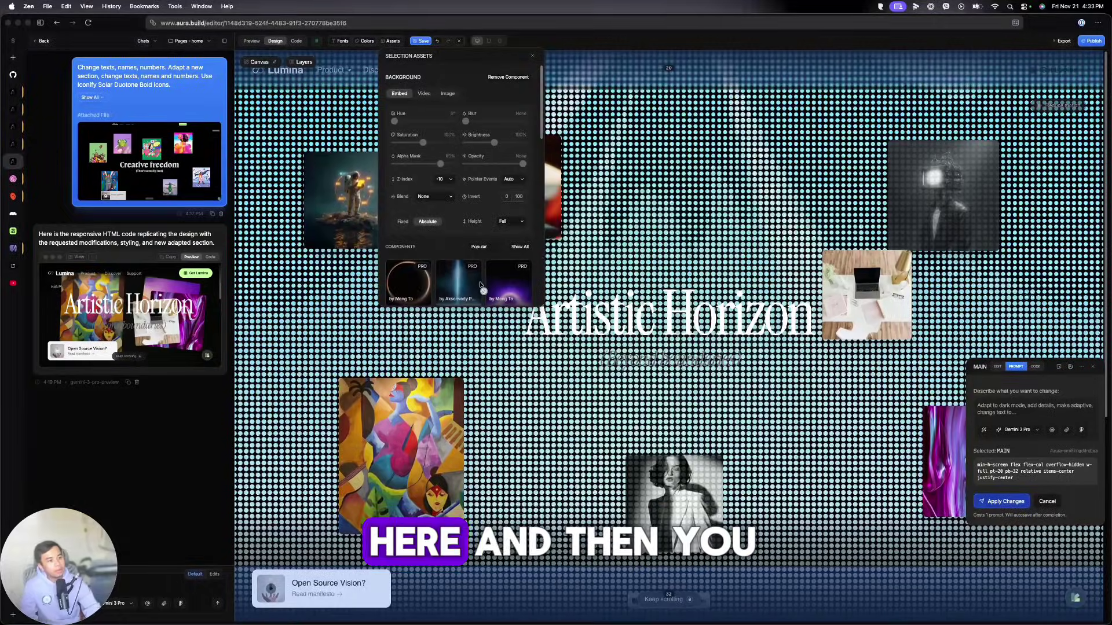
pyautogui.scroll(-2, 454, 228)
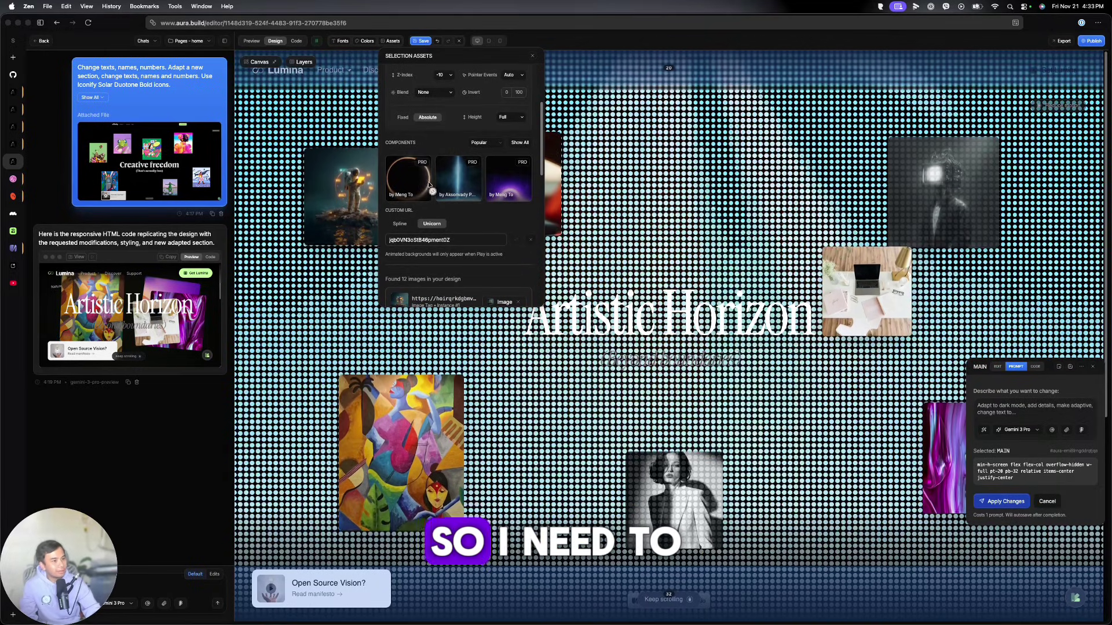
pyautogui.click(525, 144)
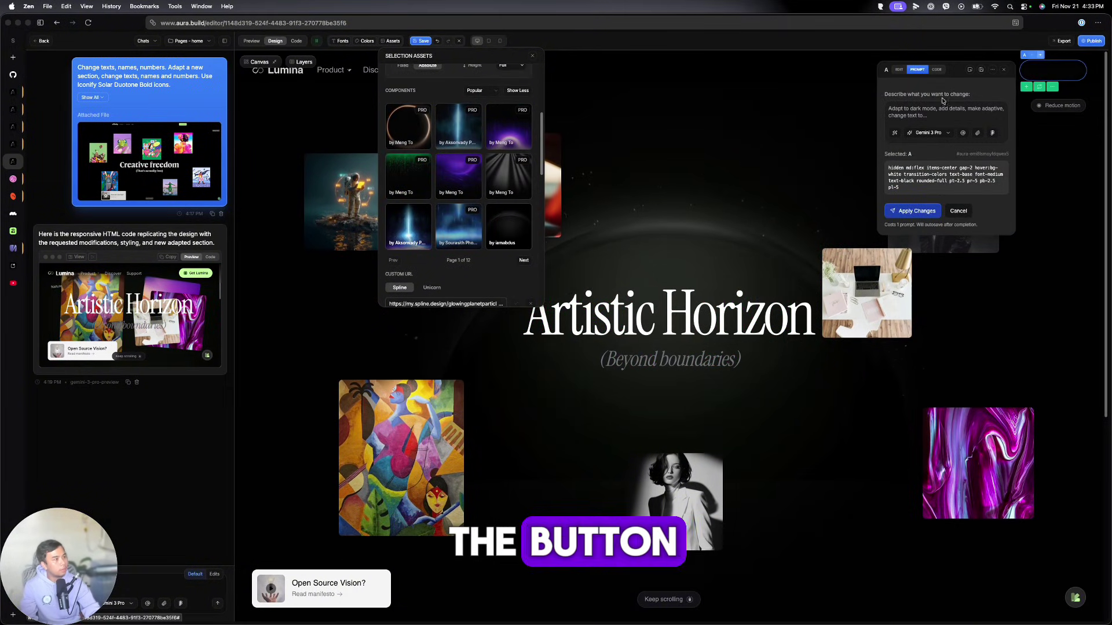
# - Prompt Get Lumina with 'Adapt to @' referencing Animated Shiny CTA Button, and apply the change
pyautogui.click(935, 111)
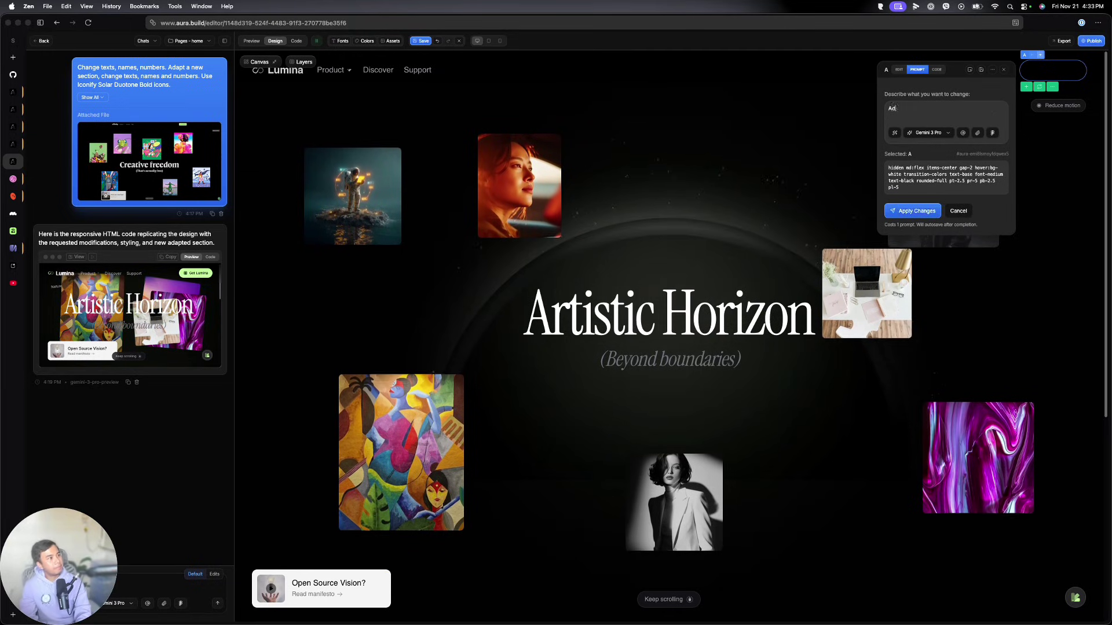
pyautogui.write('Adapt to ')
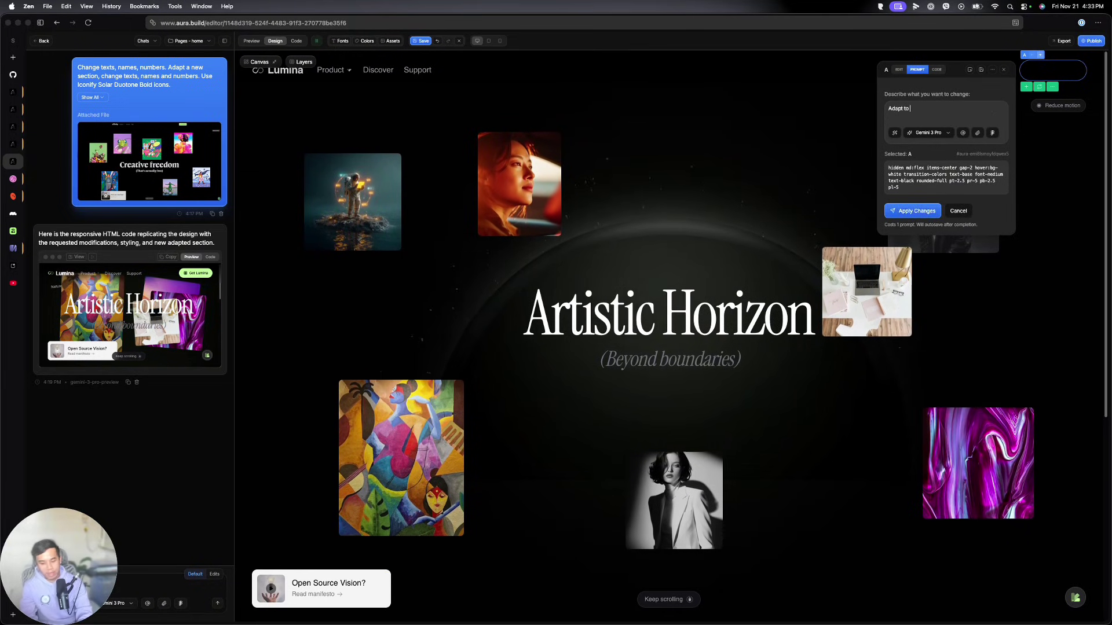
pyautogui.write('@')
pyautogui.write('bu')
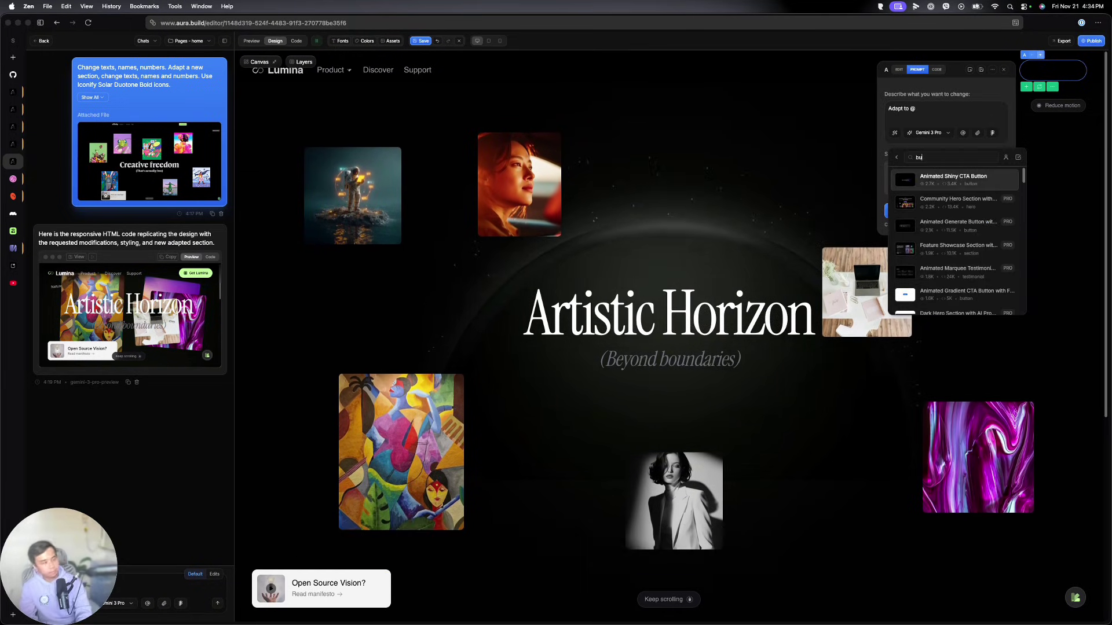
pyautogui.write('tton')
pyautogui.moveTo(938, 177)
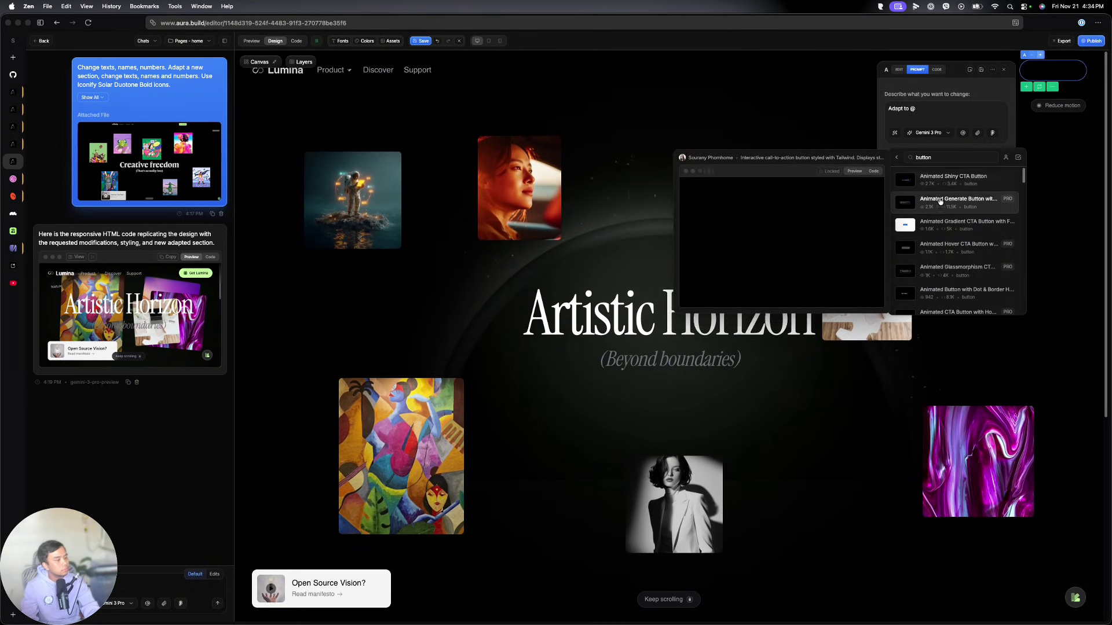
pyautogui.click(940, 176)
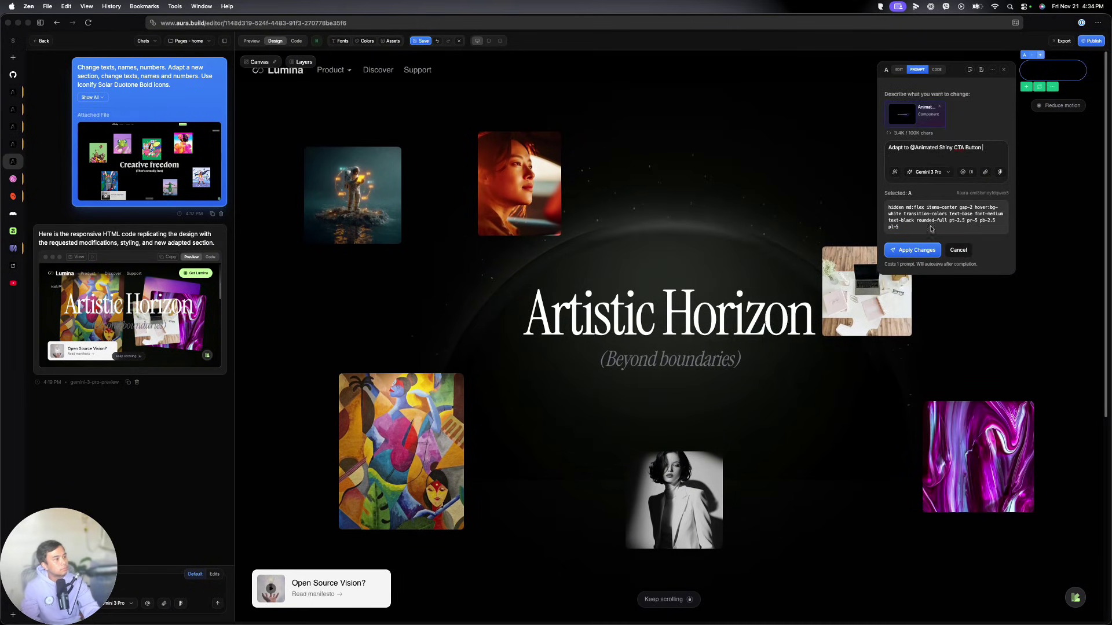
pyautogui.click(915, 250)
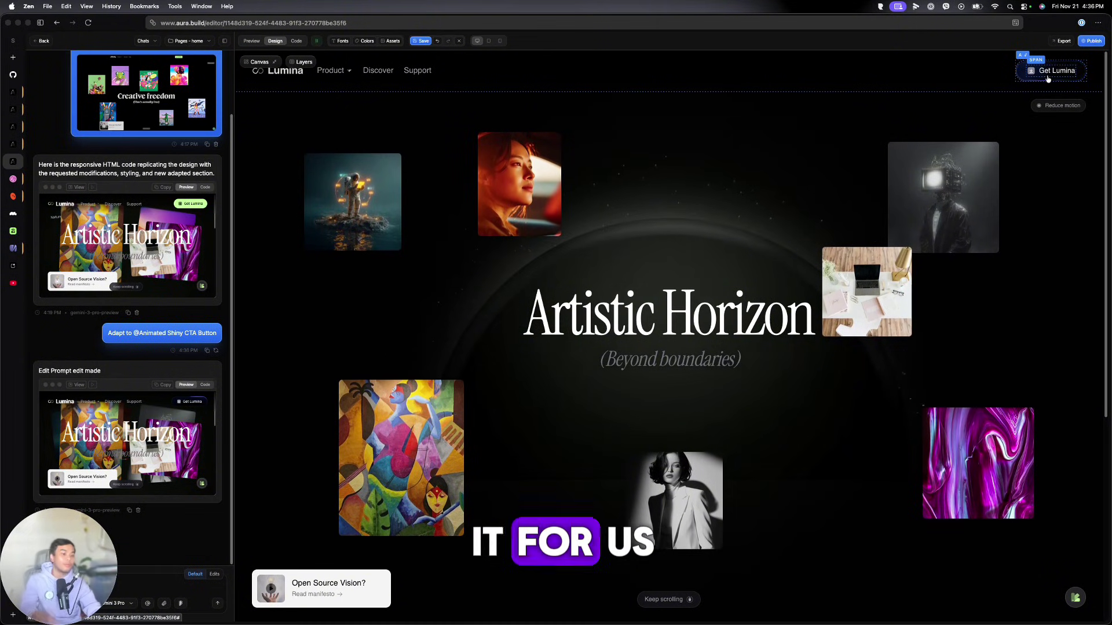
# - Select the main hero section, scroll the page, and open the Share your design dialog
pyautogui.click(715, 280)
pyautogui.scroll(-5, 715, 283)
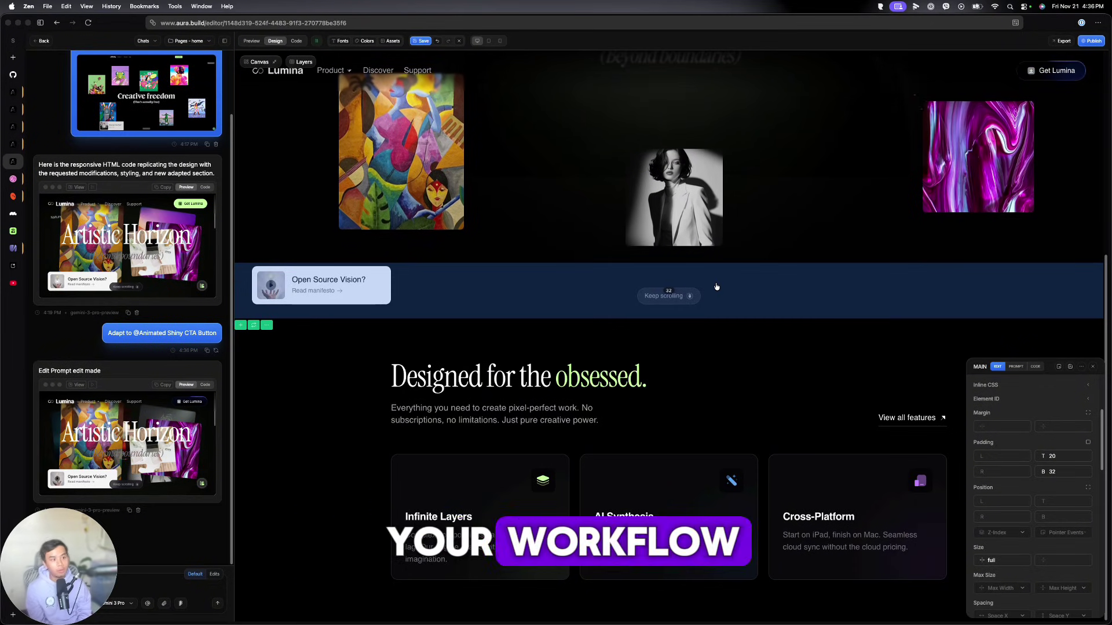
pyautogui.click(1090, 40)
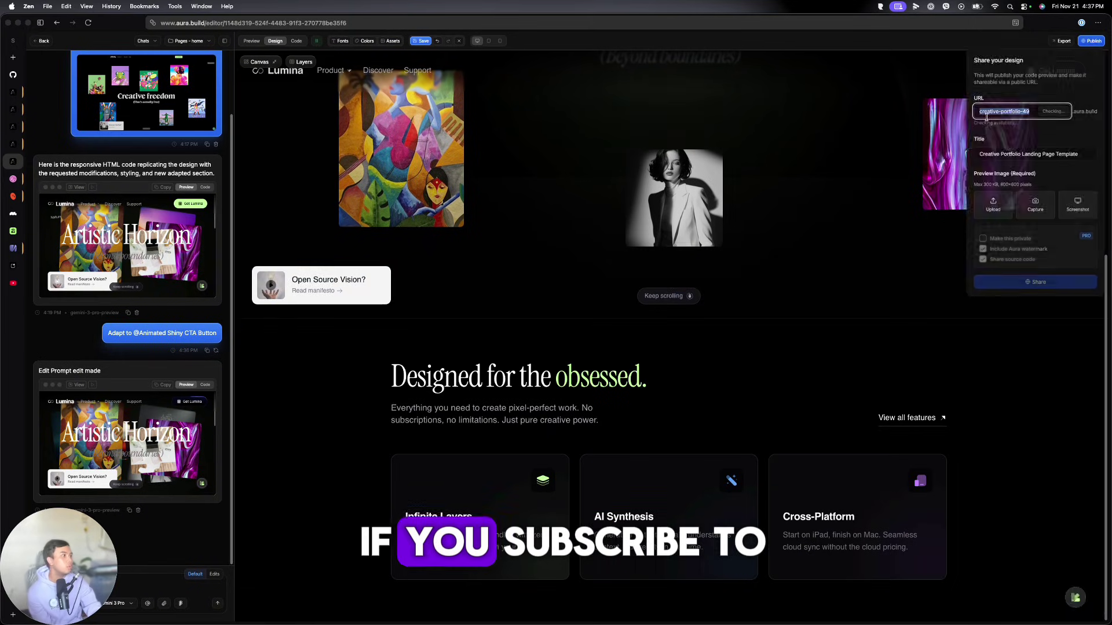